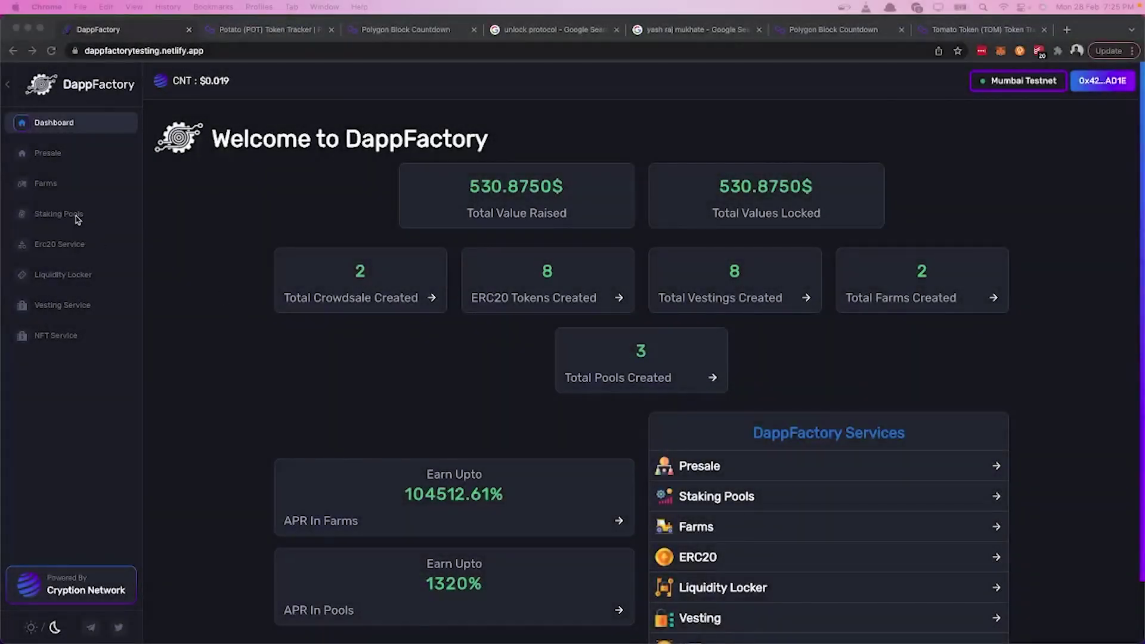
Step: Go to the Staking Pools page from the DappFactory dashboard sidebar
left_click(75, 218)
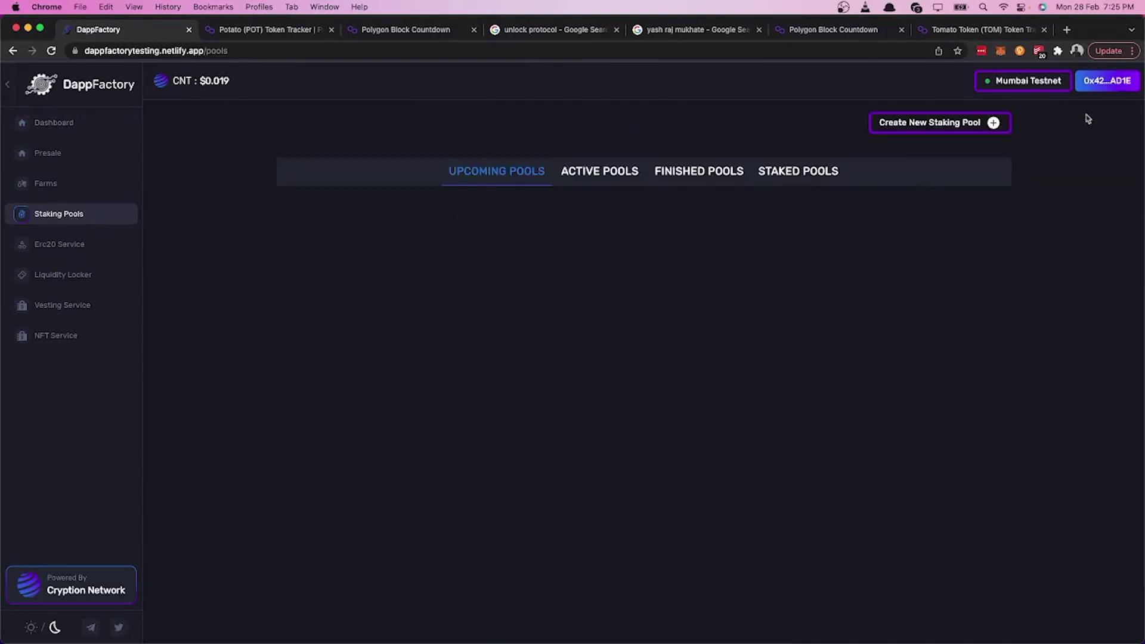
Step: Start a new staking pool with the Potato (POT) contract address copied from Polygonscan
left_click(978, 127)
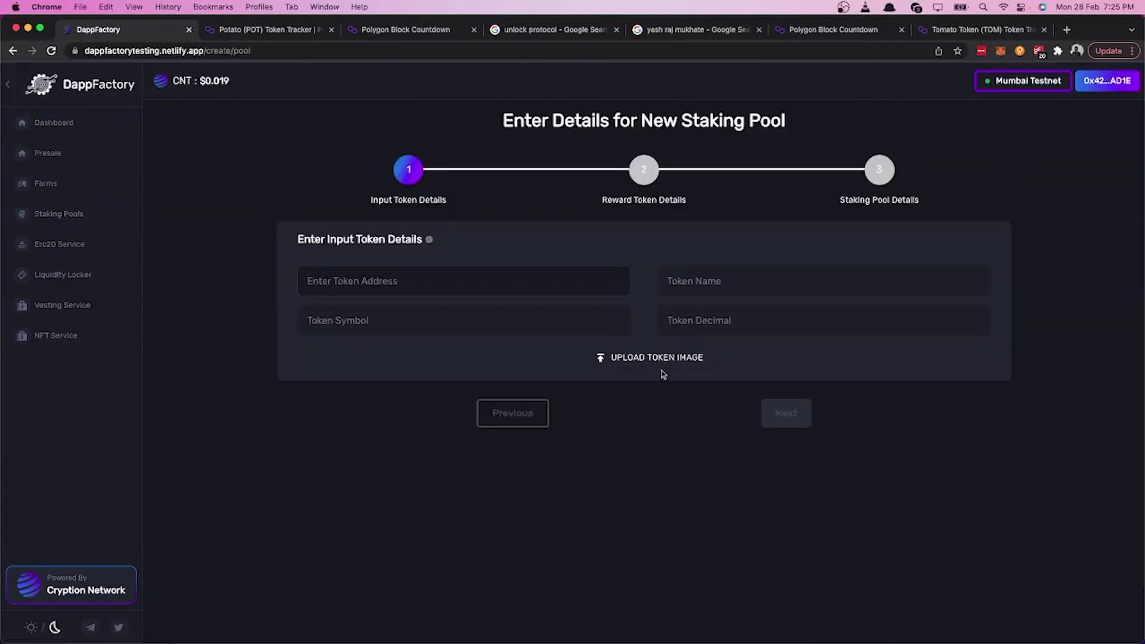
left_click(438, 281)
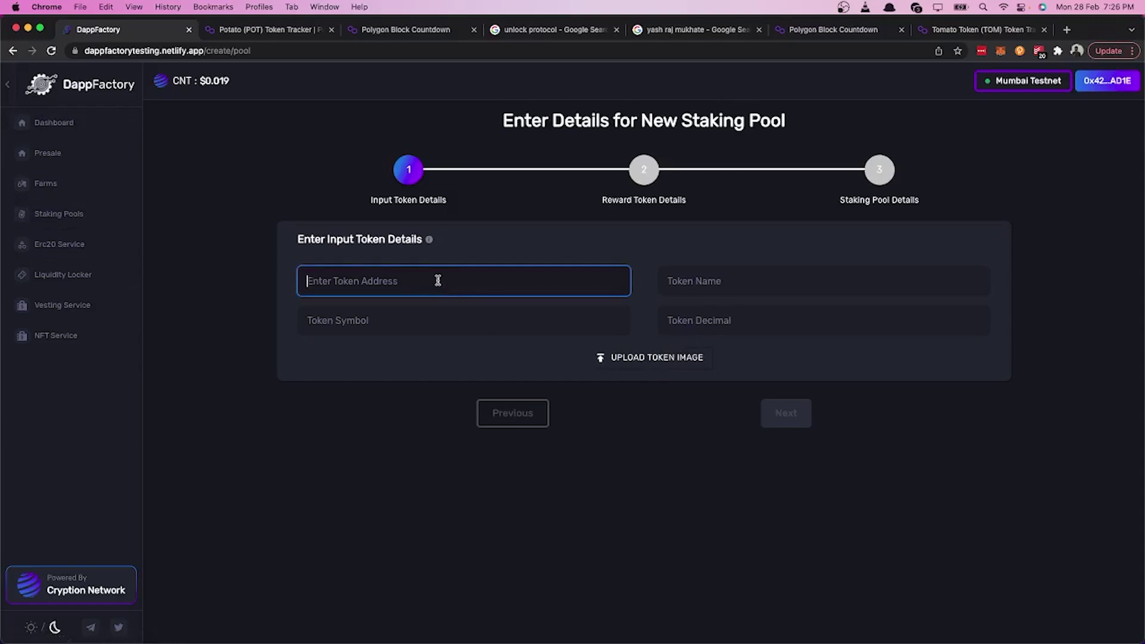
left_click(283, 31)
left_click(923, 200)
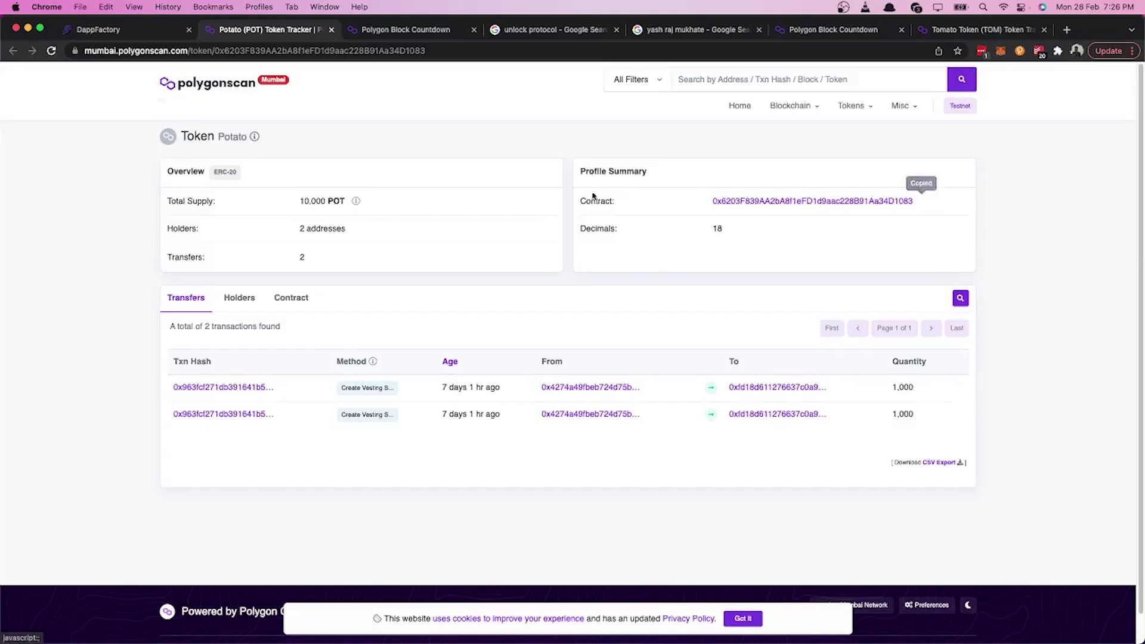
left_click(151, 30)
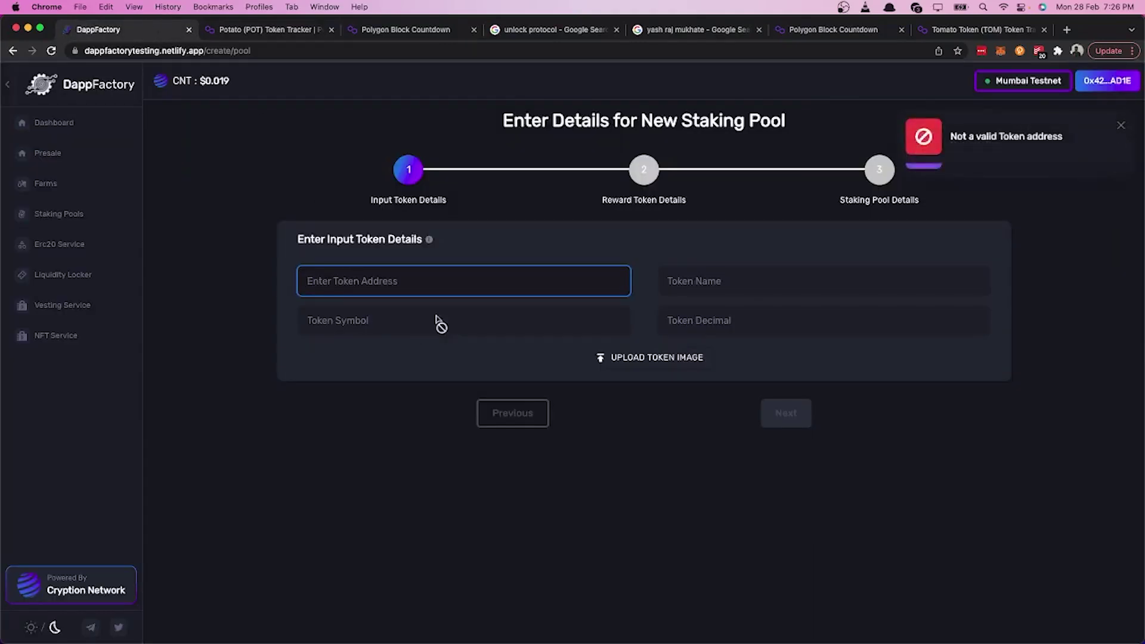
key("super+v")
left_click(746, 466)
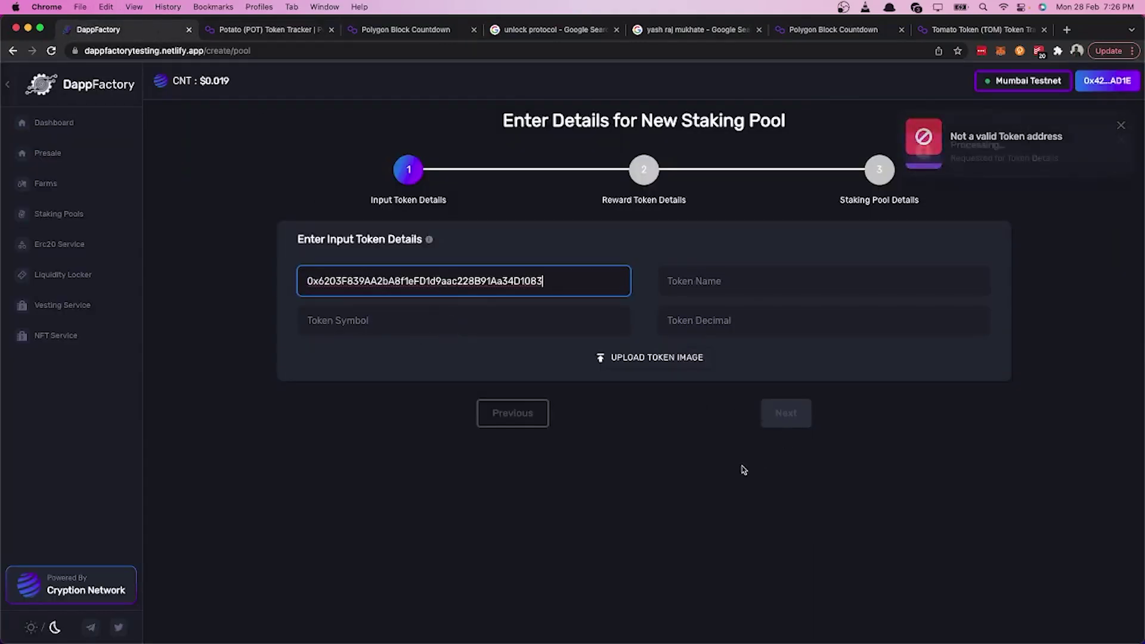
Step: Upload potato.jpeg as the POT token image and continue to reward token details
left_click(621, 360)
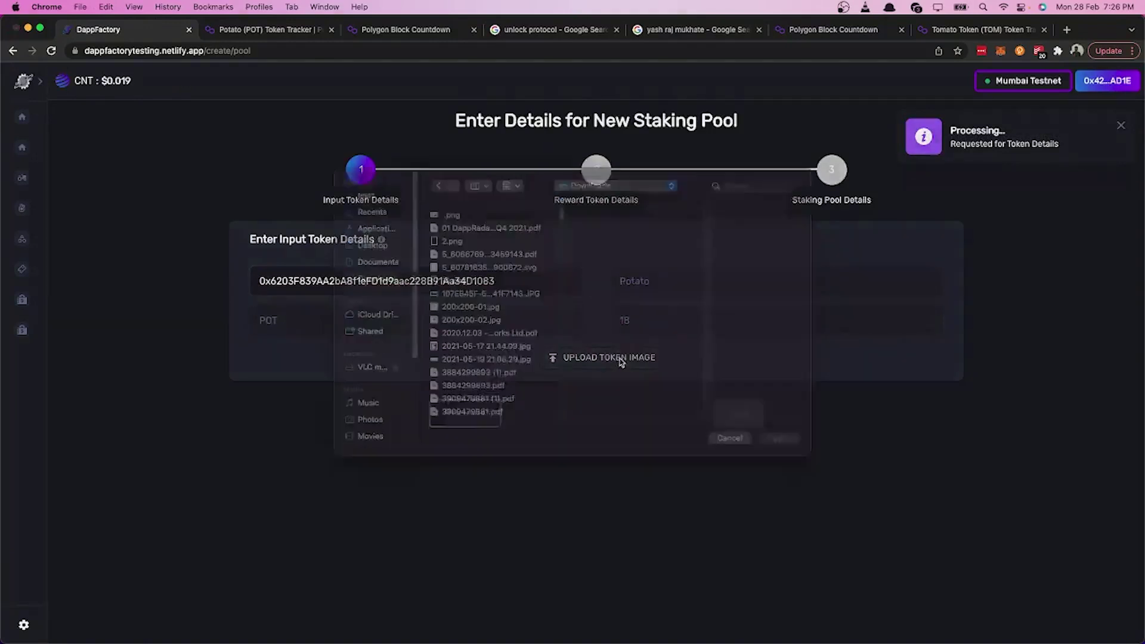
left_click(752, 204)
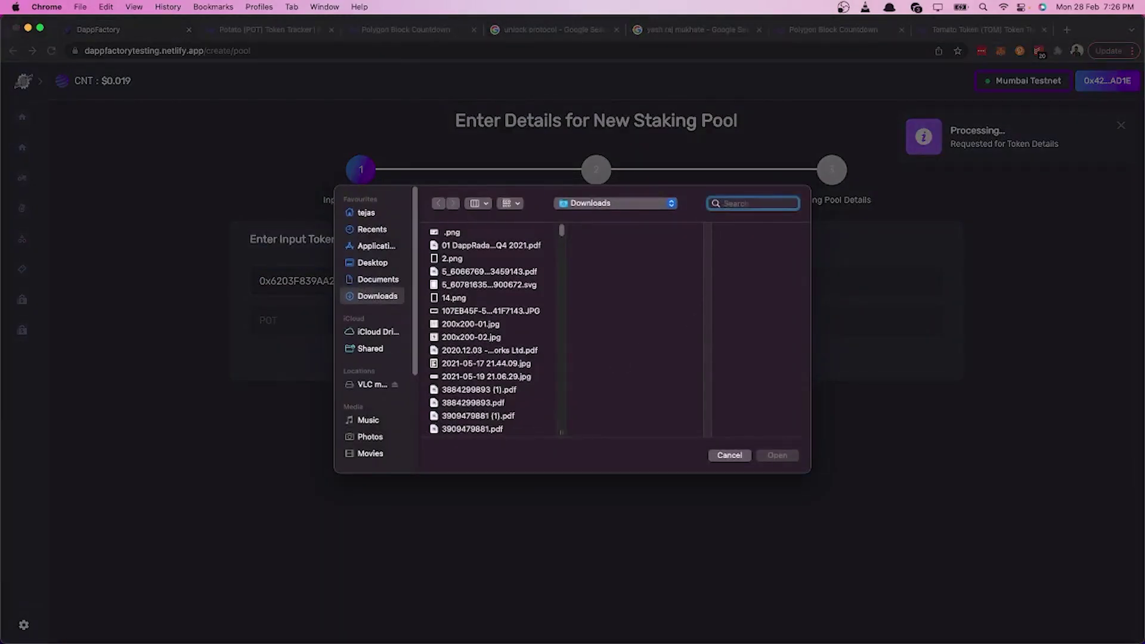
type("potato")
left_click(462, 268)
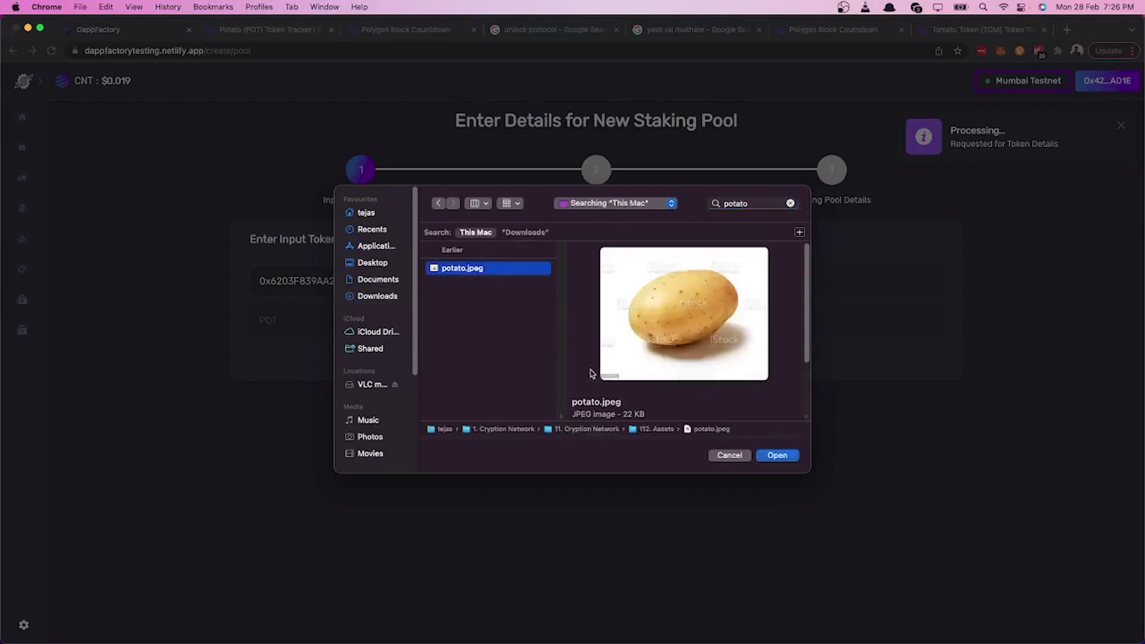
left_click(789, 459)
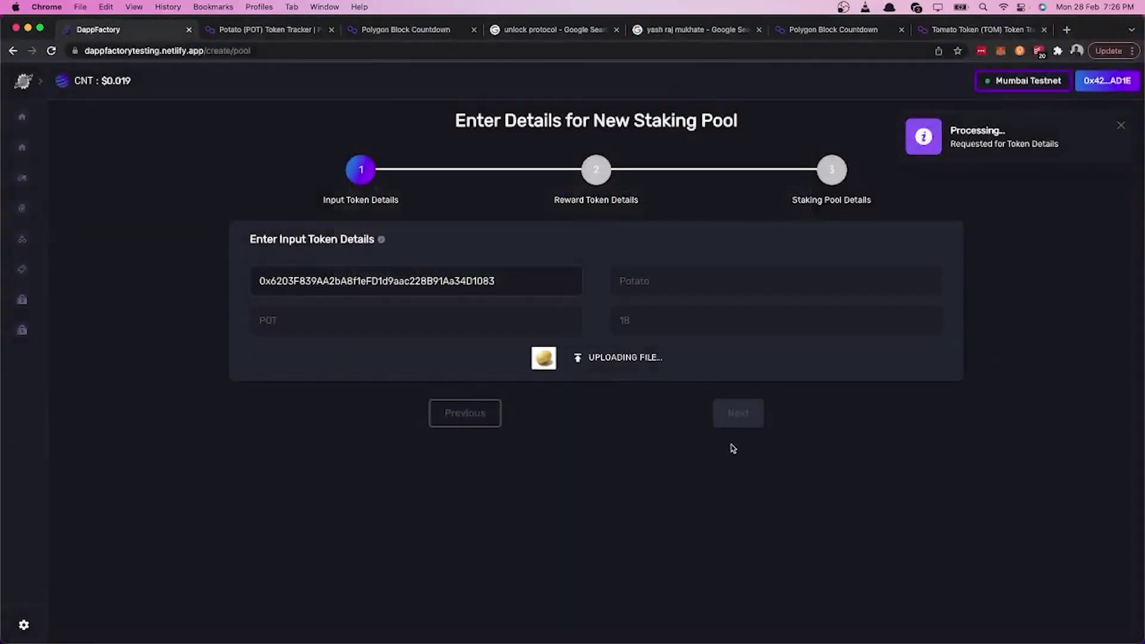
left_click(740, 415)
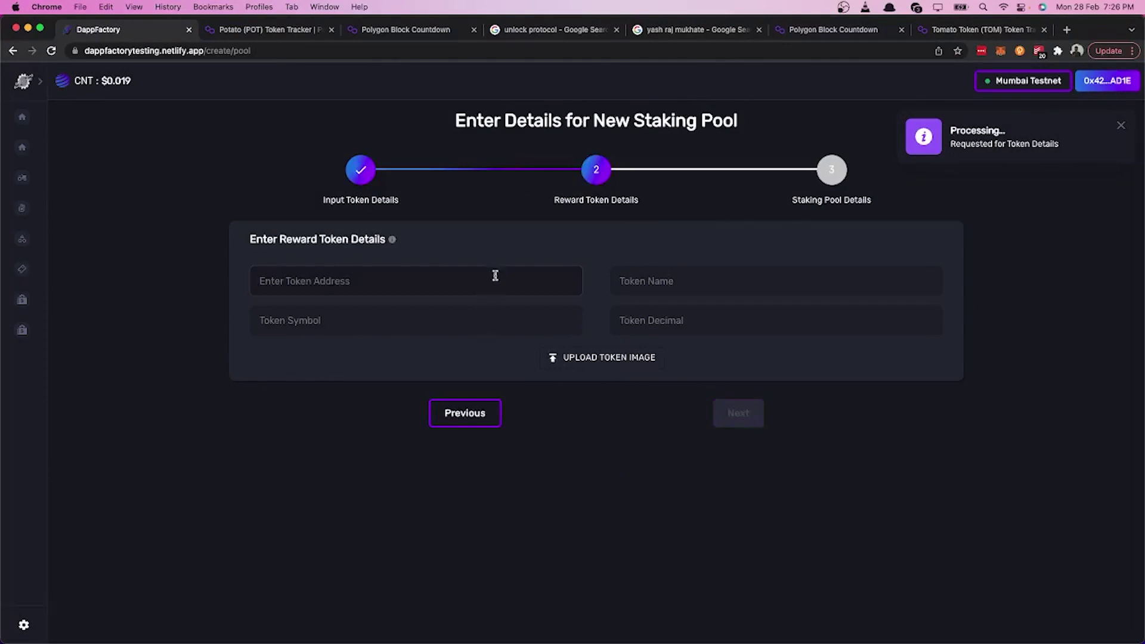
Step: Enter the Tomato Token (TOM) contract address from Polygonscan as the reward token
left_click(938, 33)
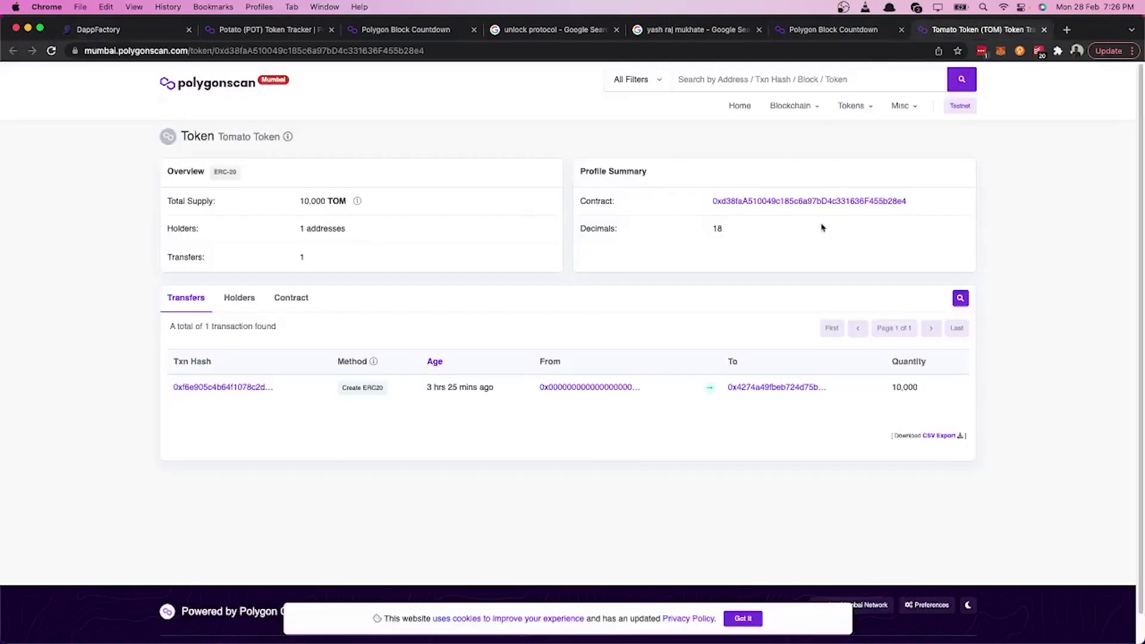
left_click(915, 201)
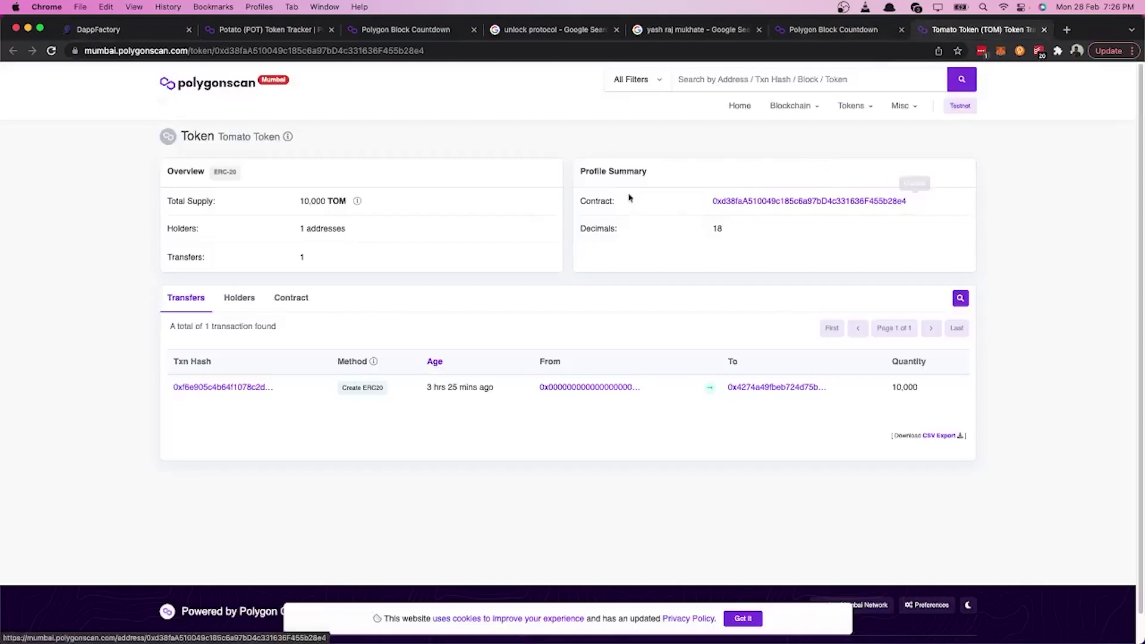
left_click(136, 31)
left_click(380, 285)
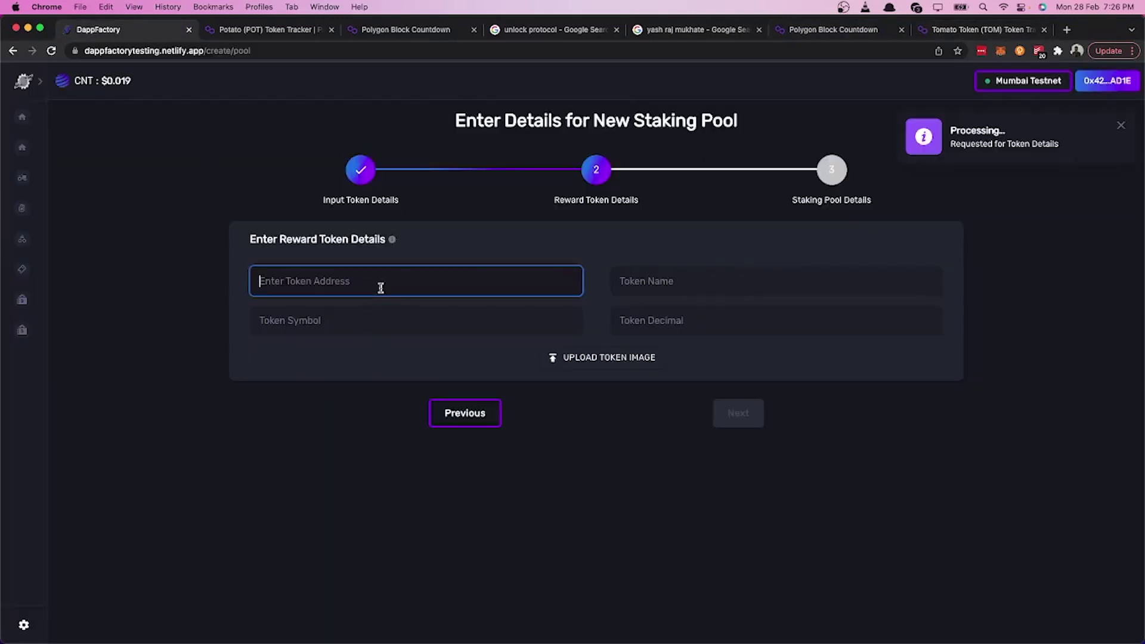
key("ctrl+v")
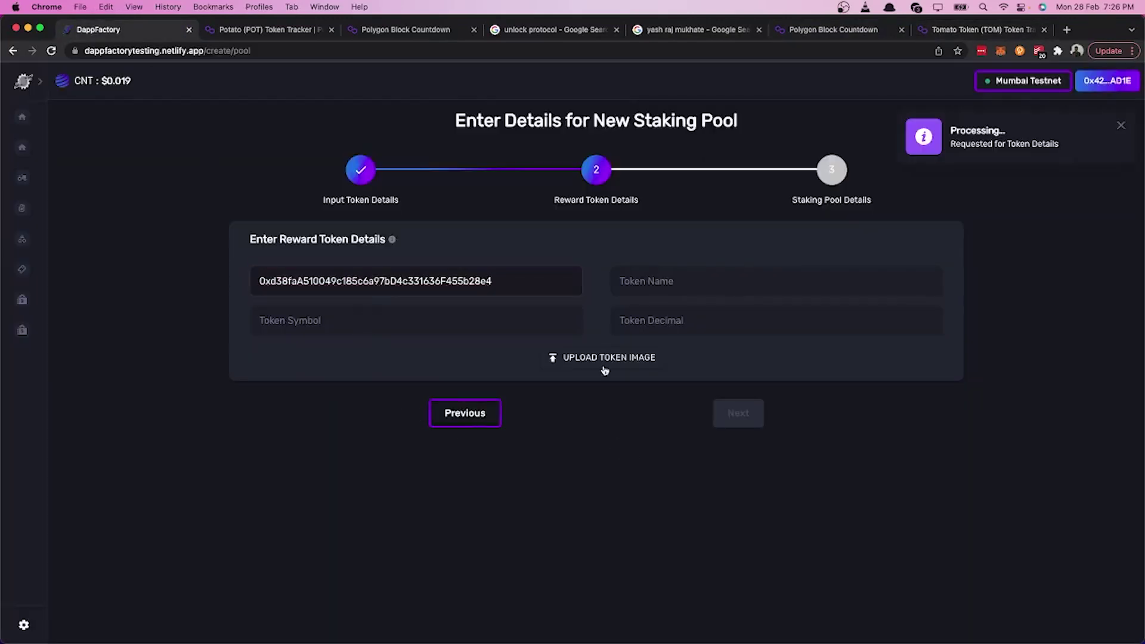
Step: Upload tomato.jpeg as the TOM token image and continue to staking pool details
left_click(606, 358)
left_click(731, 202)
type("tom")
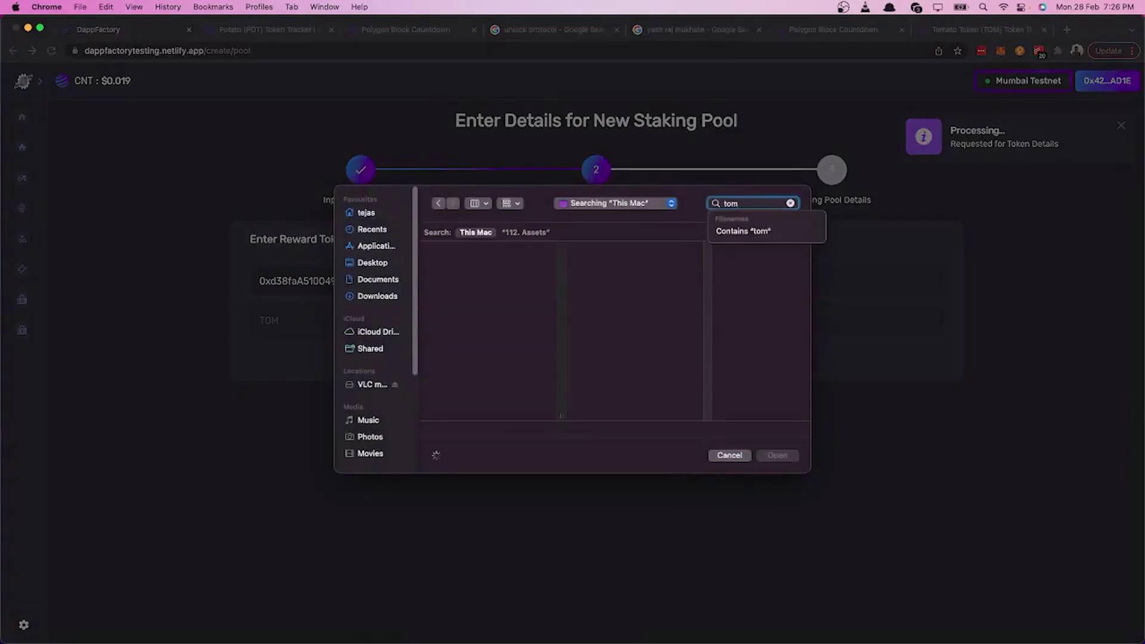
type("at")
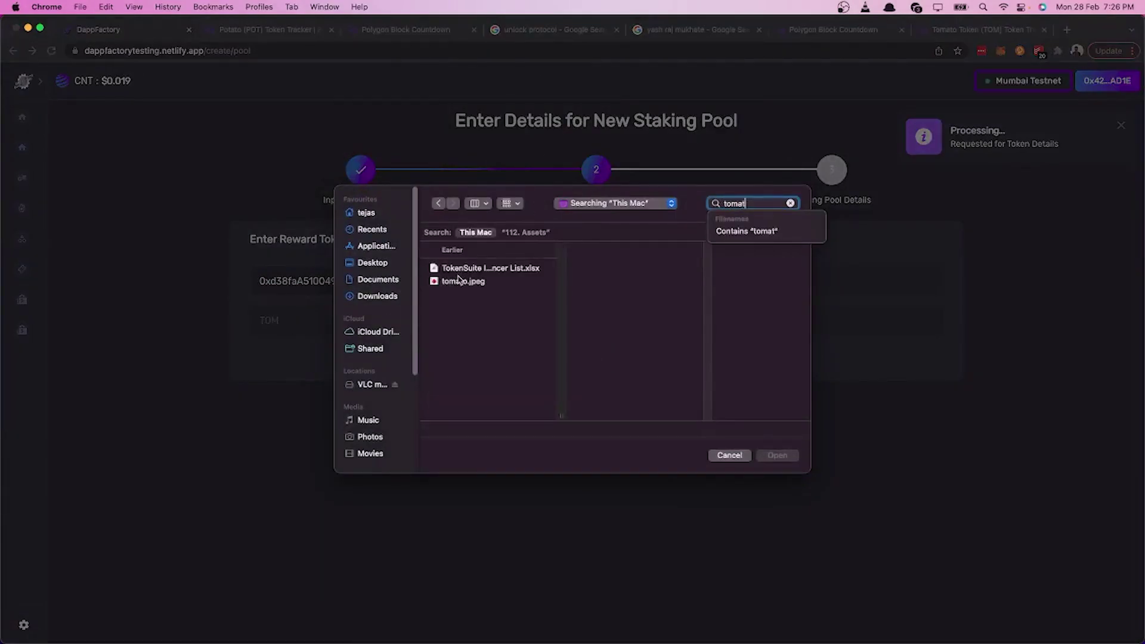
left_click(461, 280)
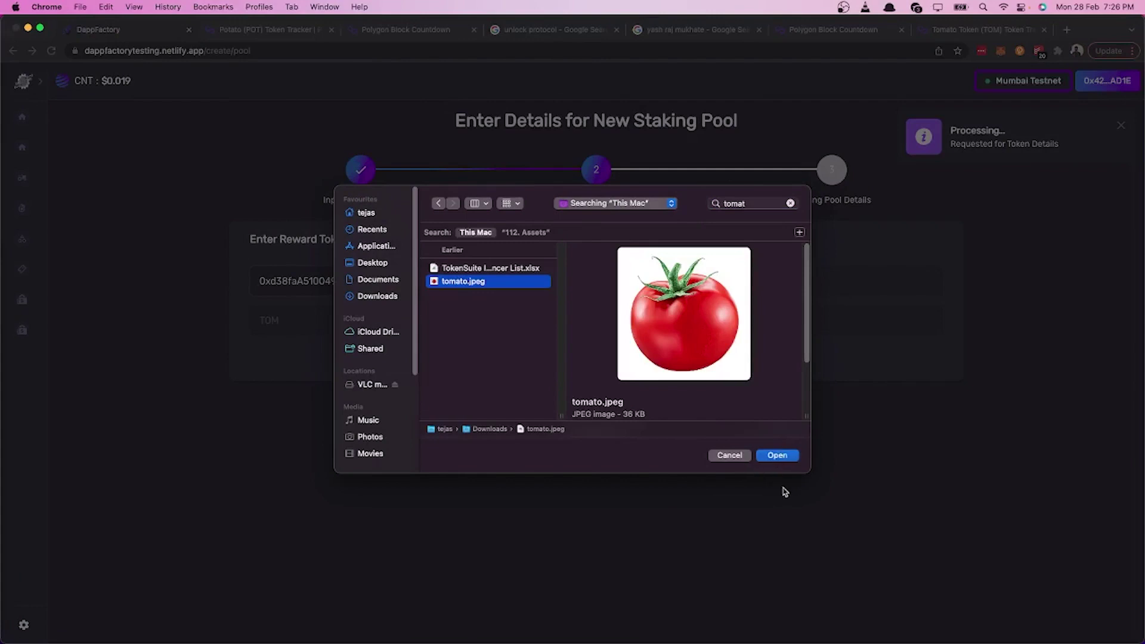
key("Return")
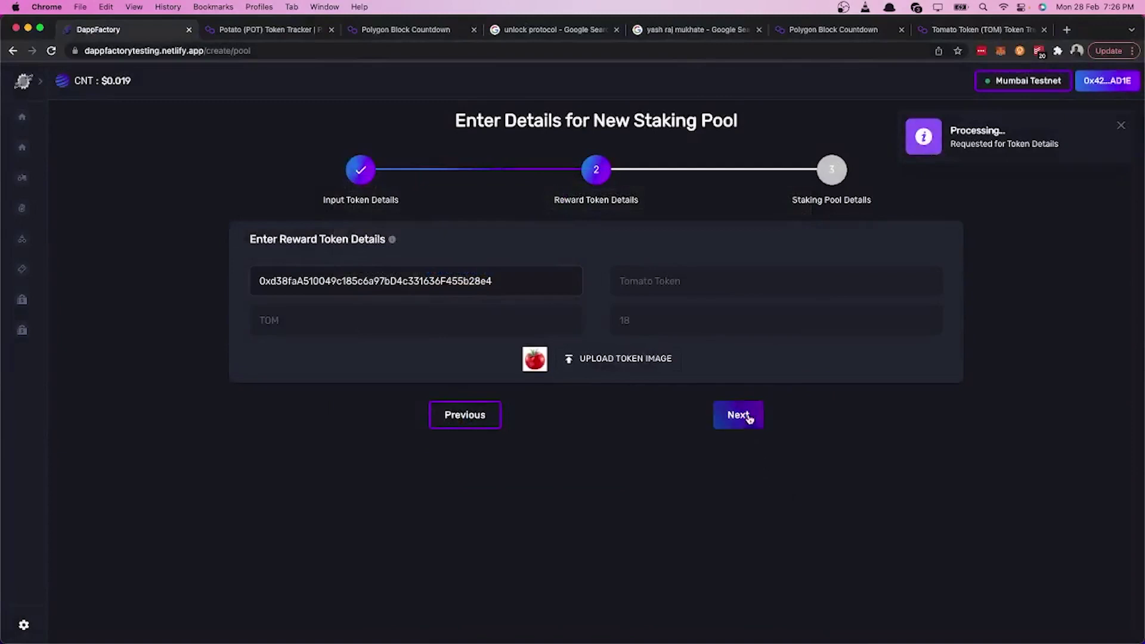
left_click(750, 419)
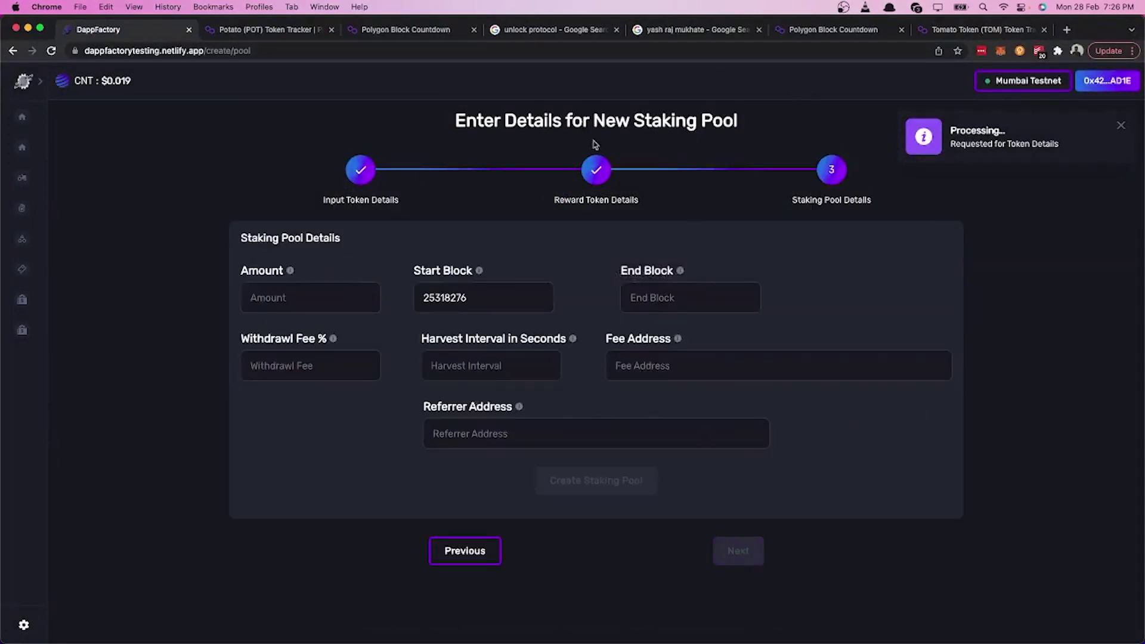
Step: Look up the Polygonscan block countdown for block 25318895
left_click(810, 35)
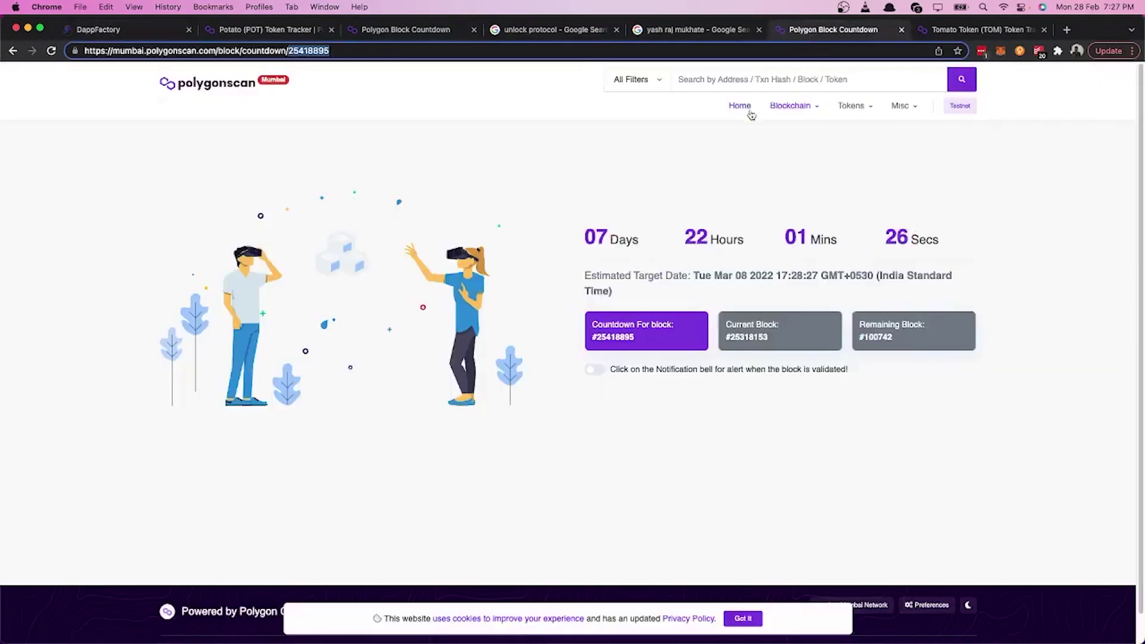
left_click(348, 53)
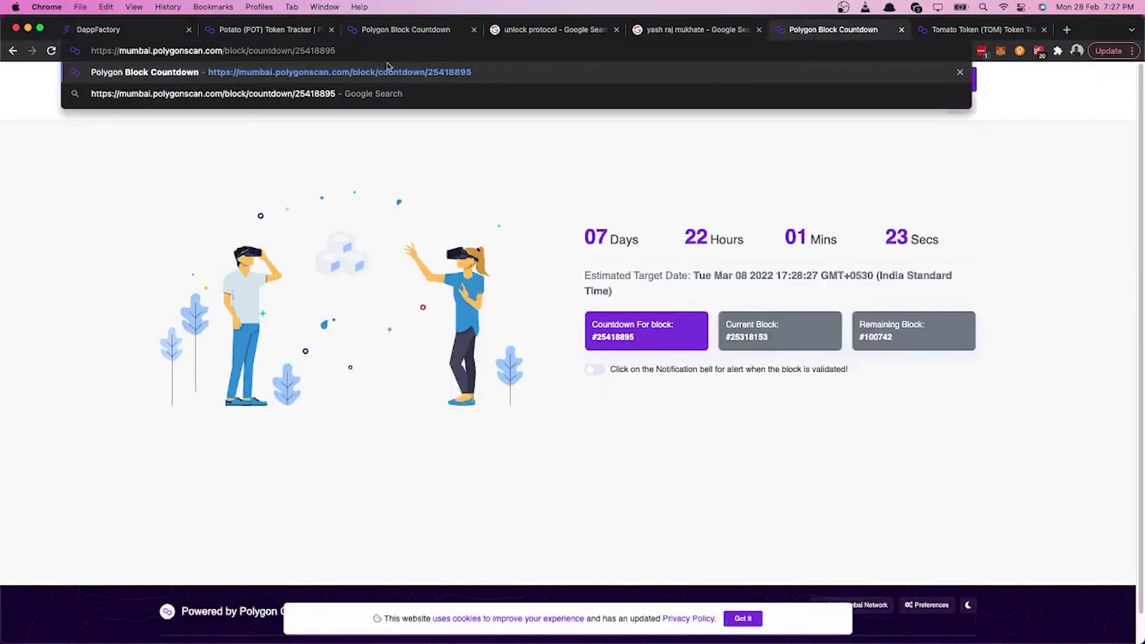
left_click(732, 86)
key("super+v")
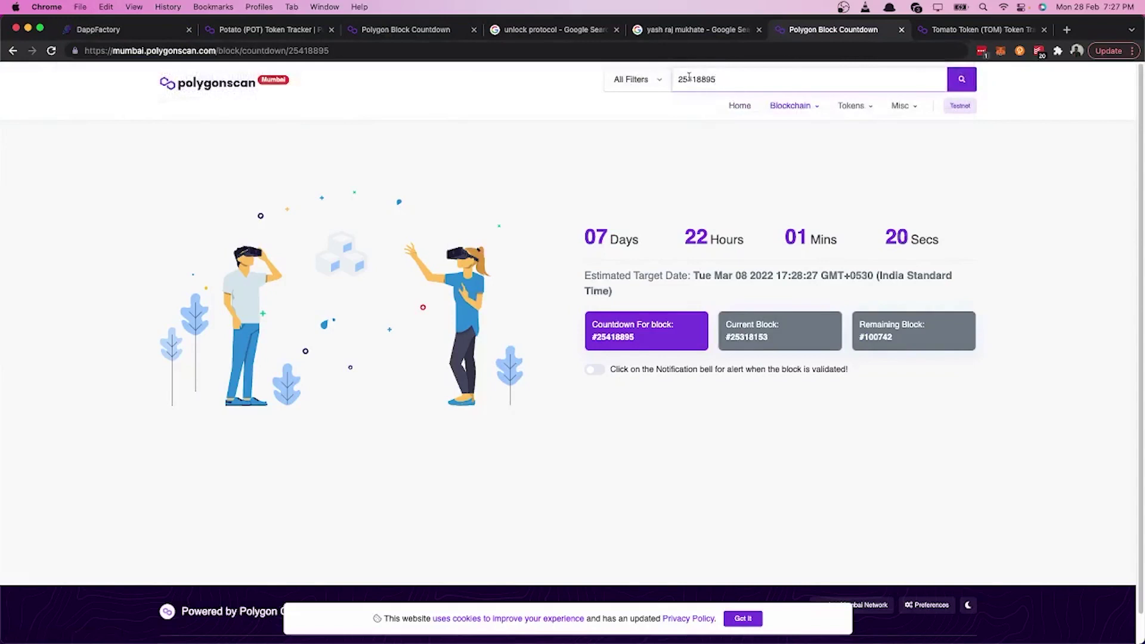
left_click(690, 78)
key("BackSpace")
type("3")
key("Return")
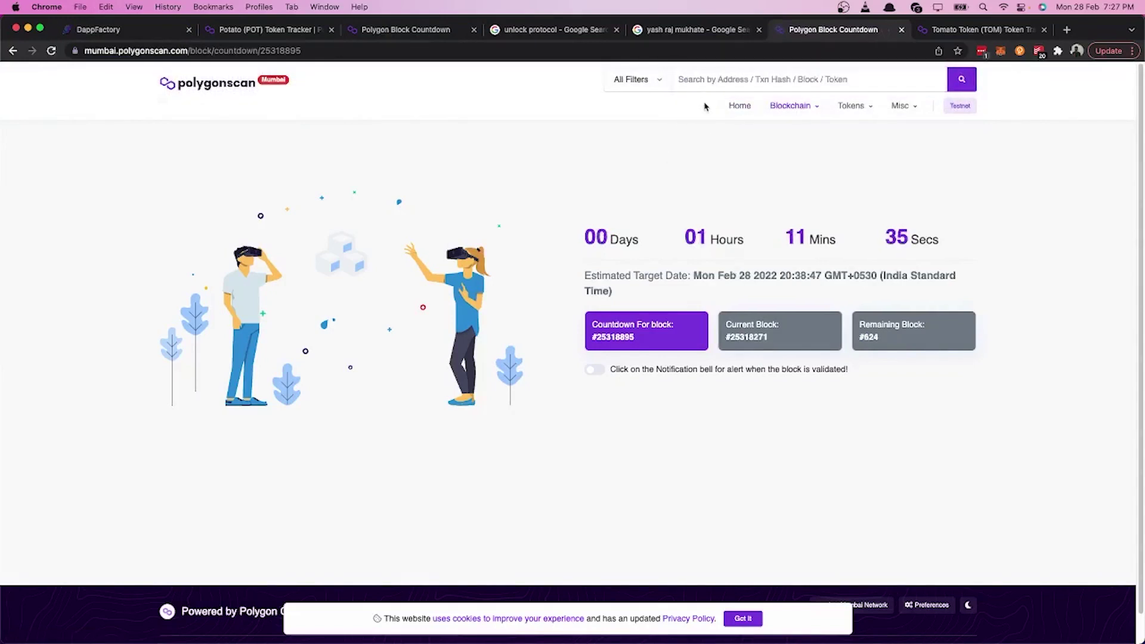
Step: Copy block number 25318895 from the countdown address and return to the POT token page
left_click(321, 51)
left_click(313, 51)
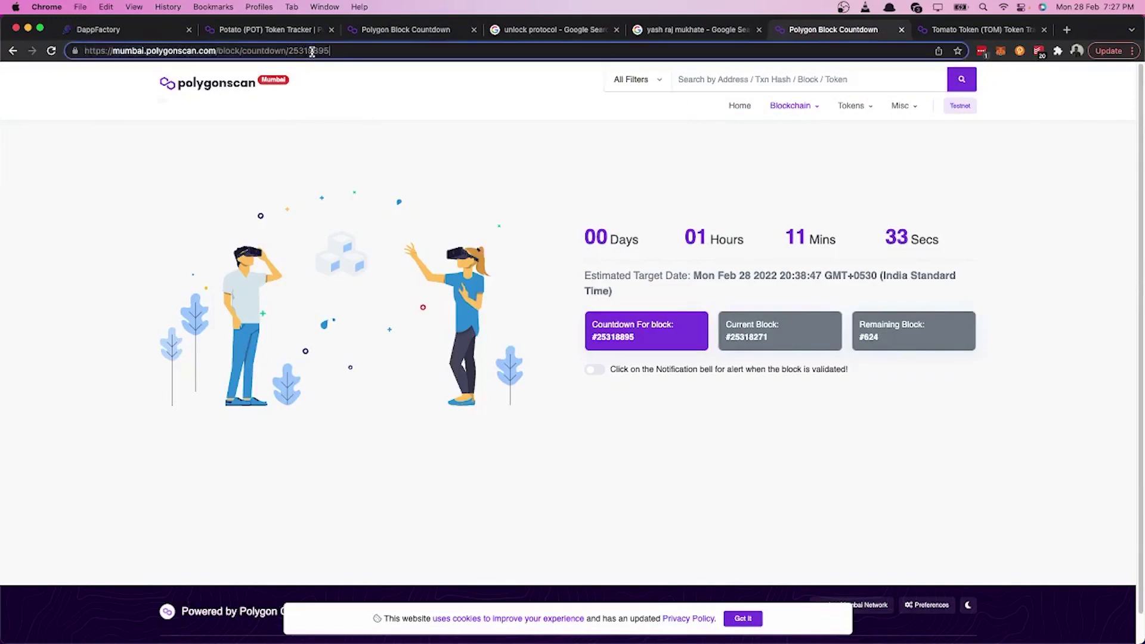
left_click_drag(332, 51, 294, 52)
key("super+c")
left_click(278, 36)
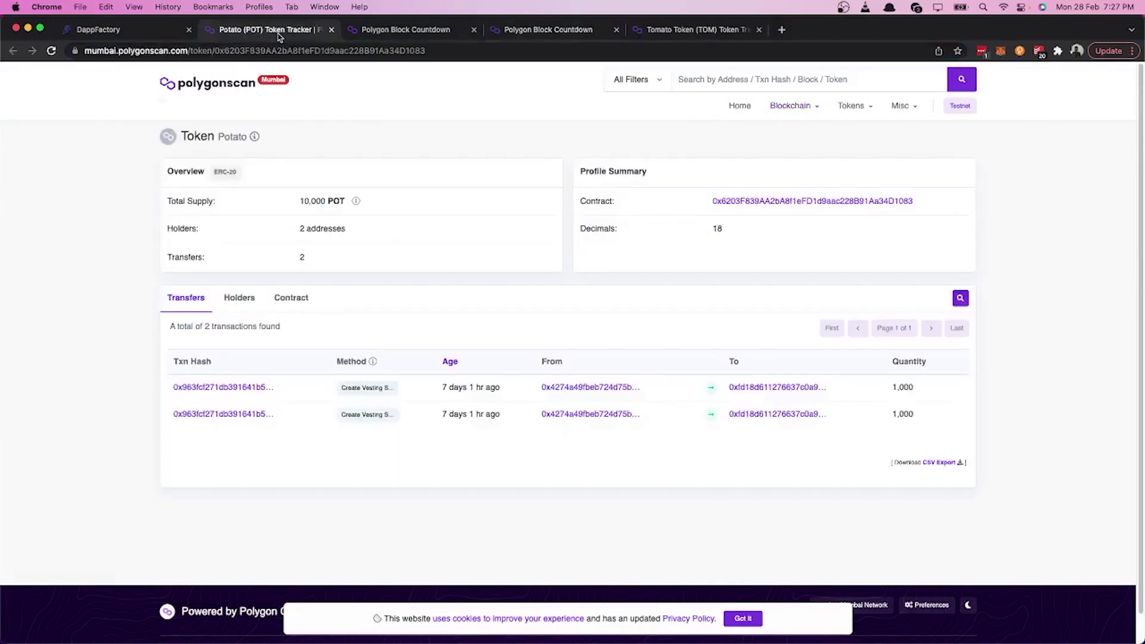
Step: Enter the pool amount of 1000, clearing a misplaced start block value
left_click(144, 31)
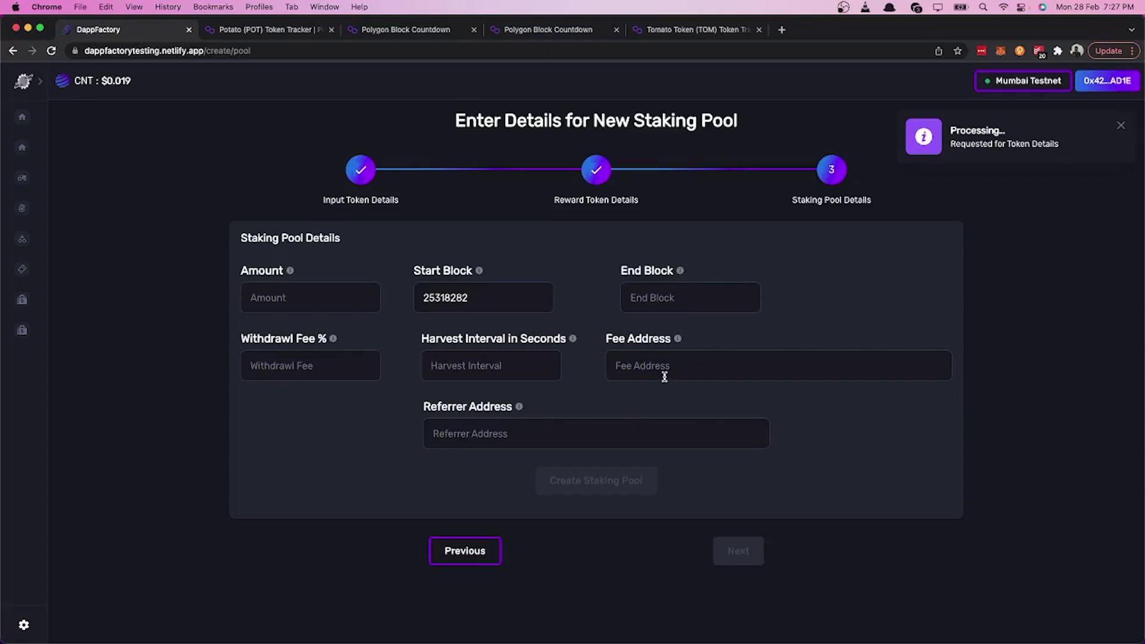
left_click(493, 298)
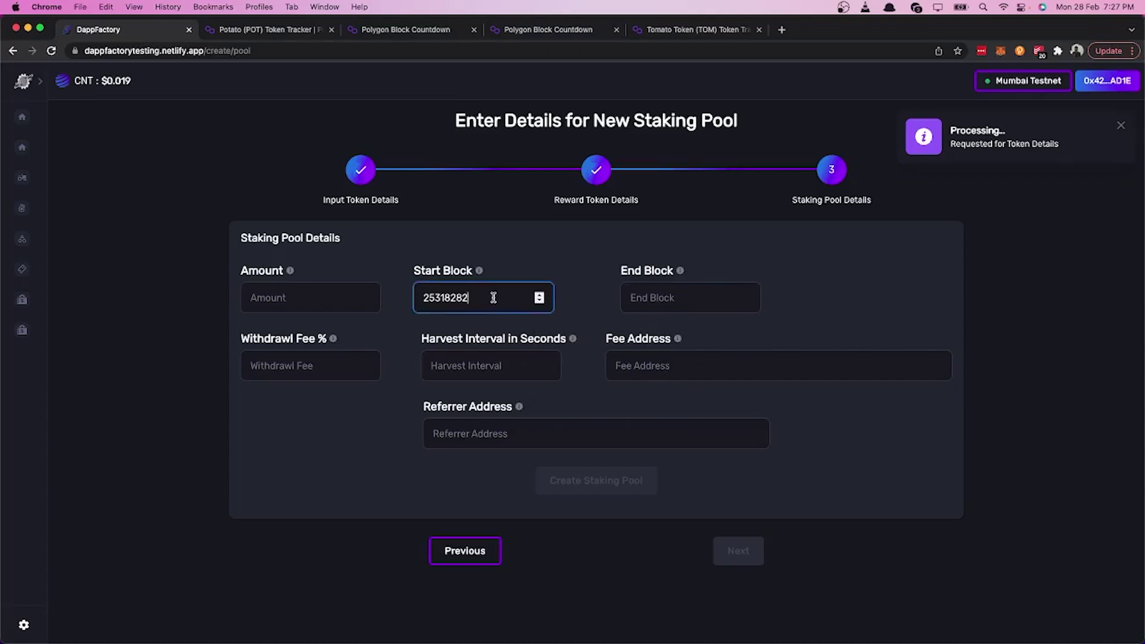
key("super+a")
key("super+v")
key("Tab")
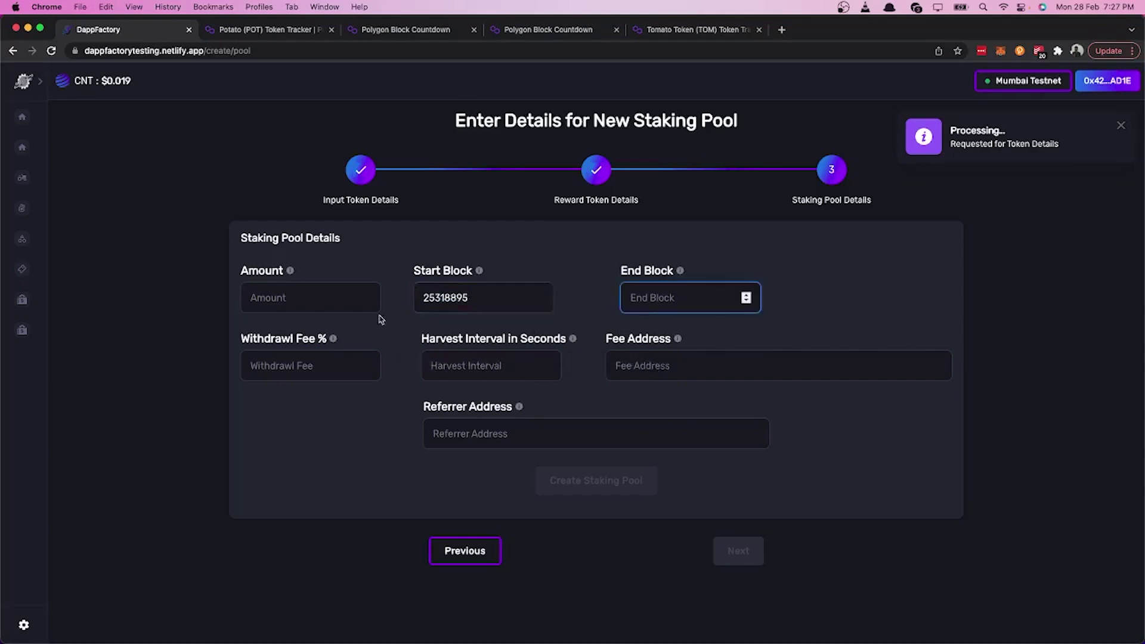
left_click(348, 301)
type("1")
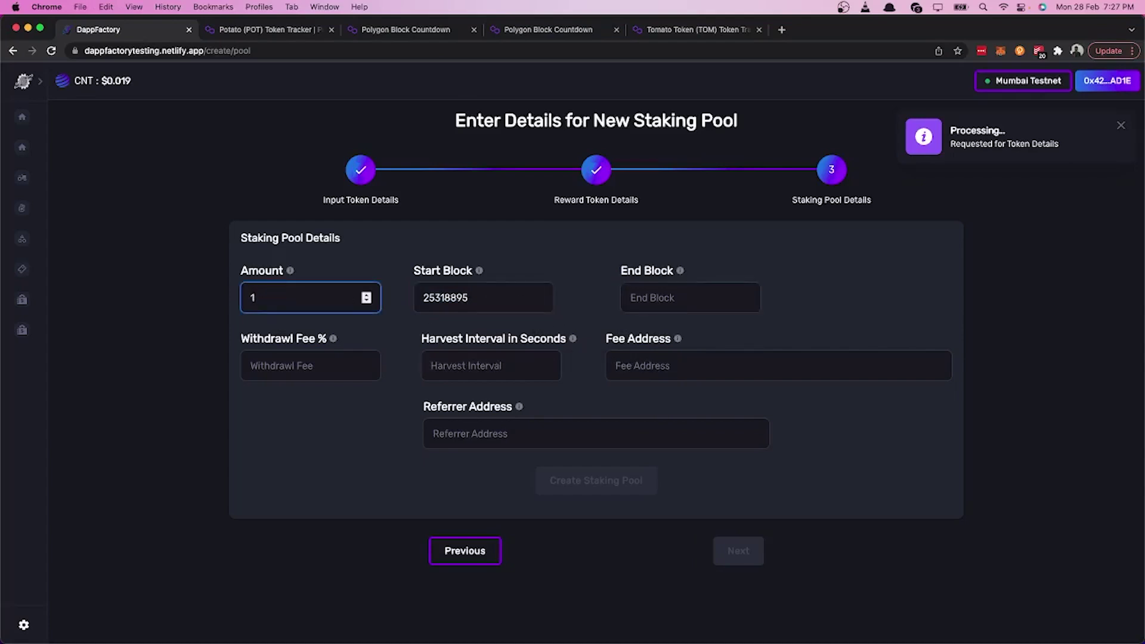
key("BackSpace")
double_click(470, 297)
key("super+c")
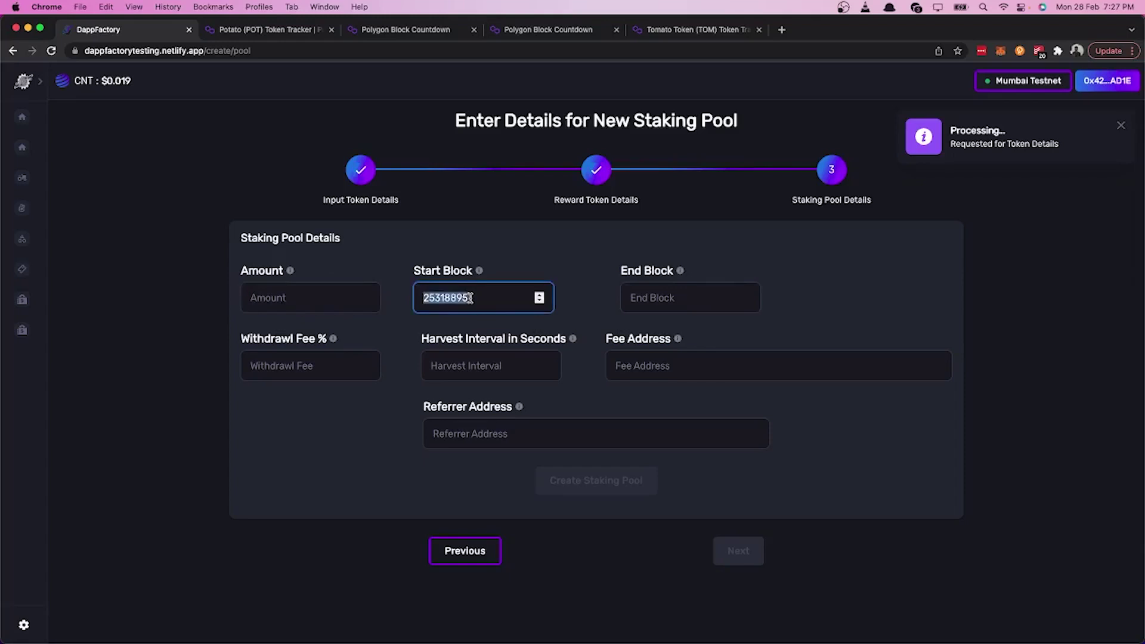
key("BackSpace")
left_click(332, 299)
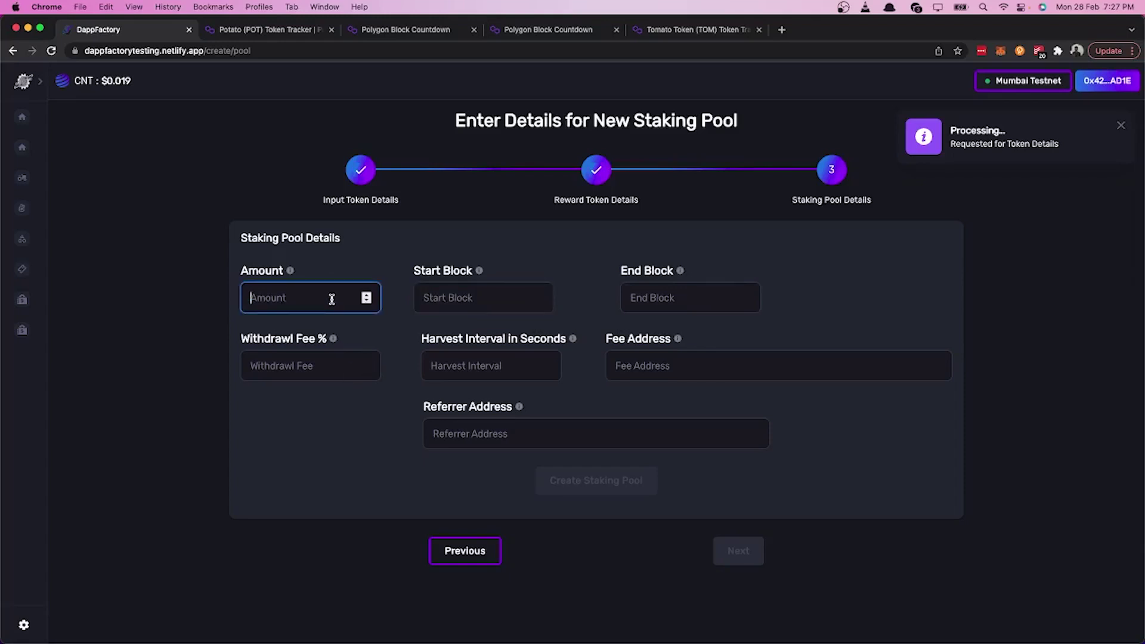
type("1000")
Step: Set start block 25318895 and end block 25418895
left_click(448, 299)
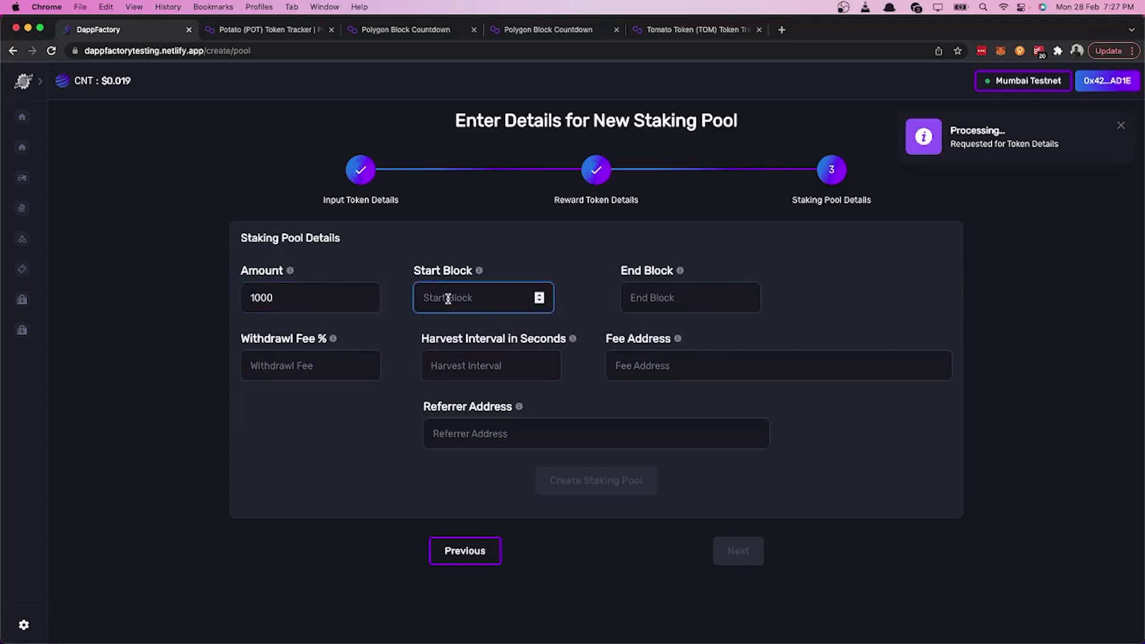
key("super+v")
left_click(642, 302)
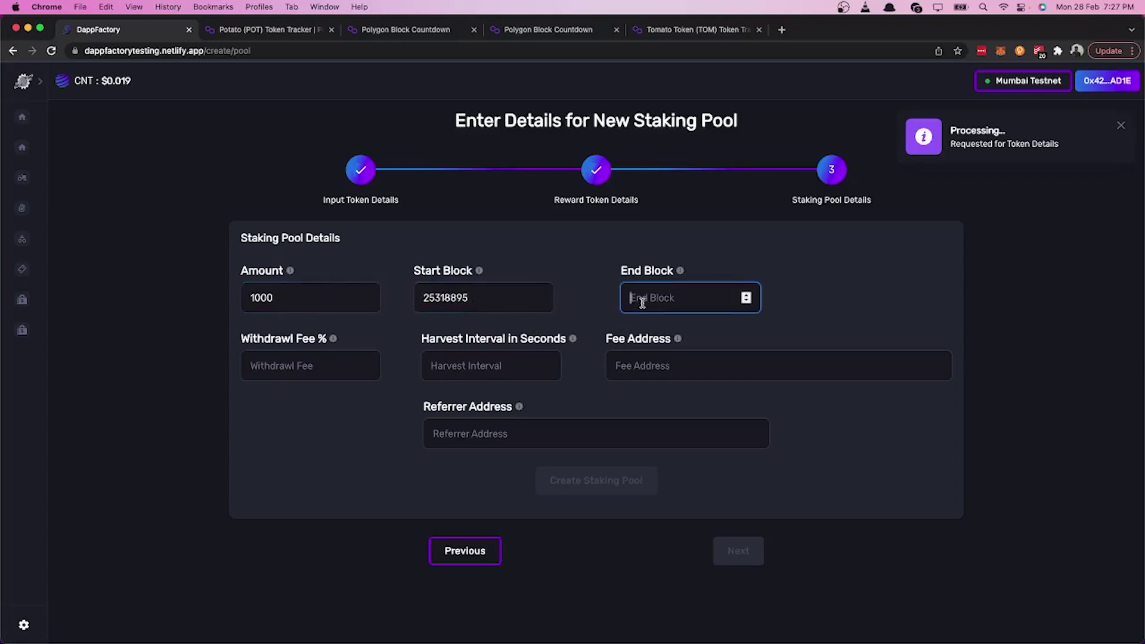
key("super+v")
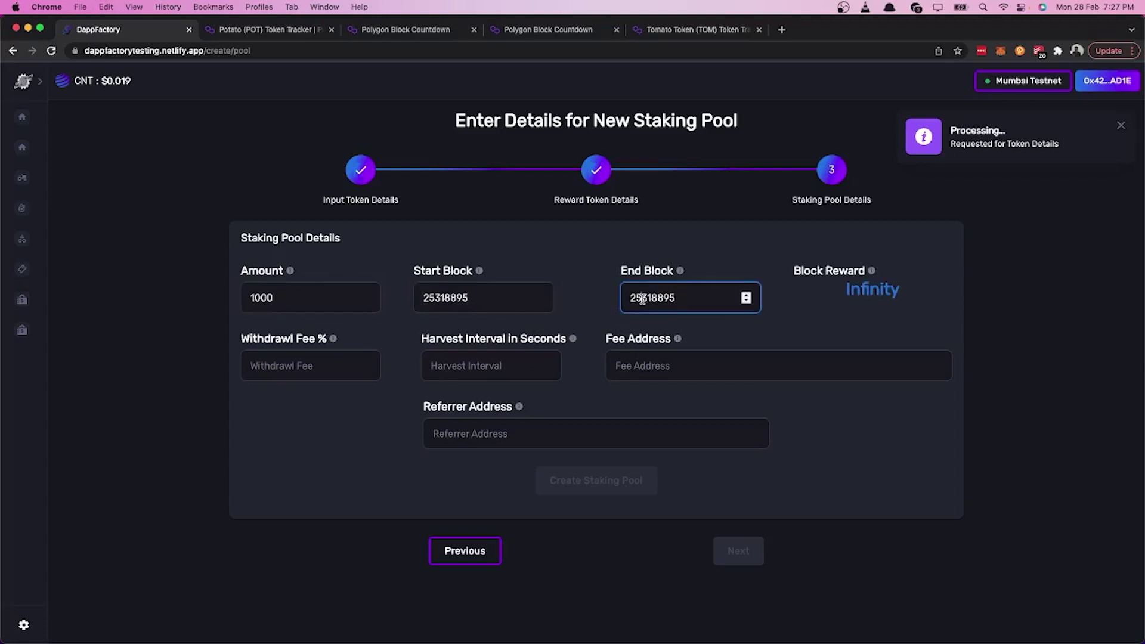
key("BackSpace")
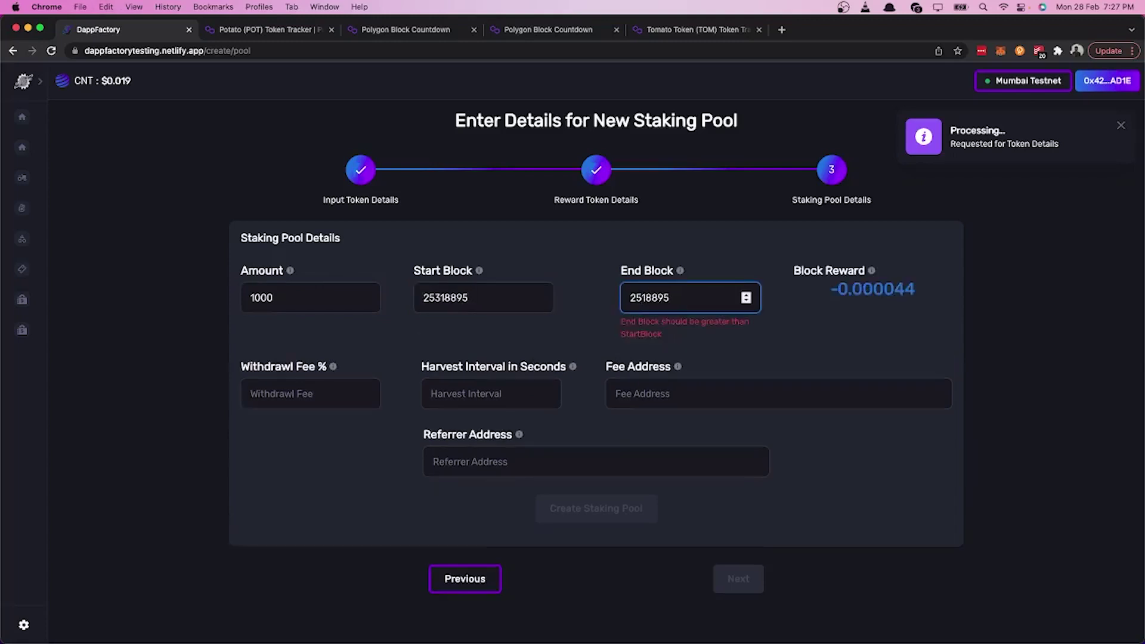
type("4")
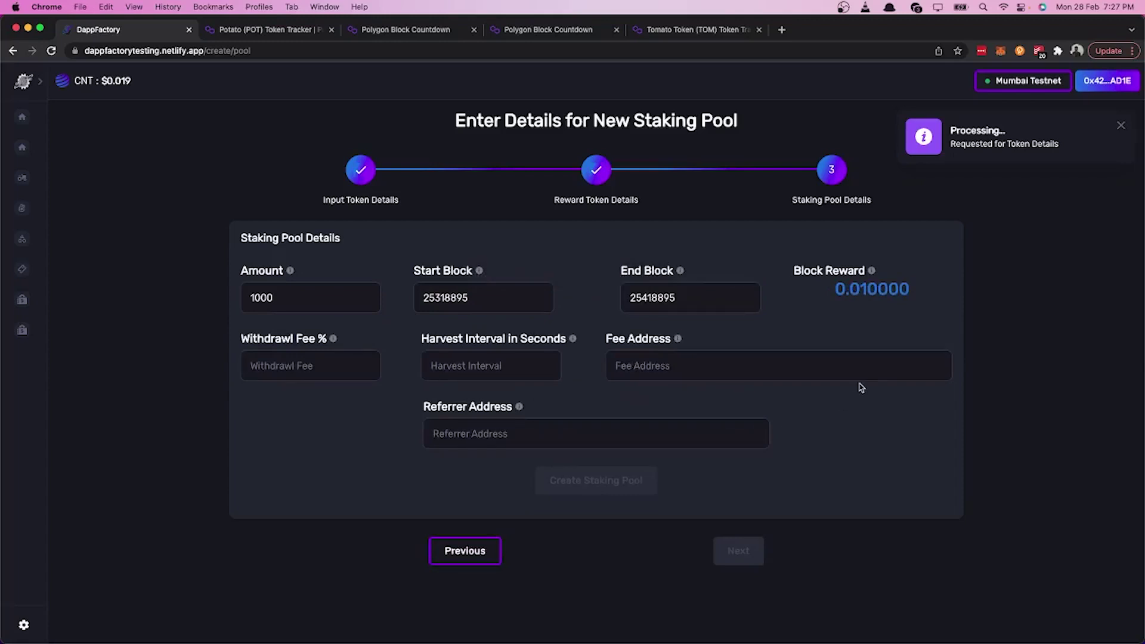
Step: Set a 0 withdrawal fee and an 84600-second harvest interval
left_click(335, 367)
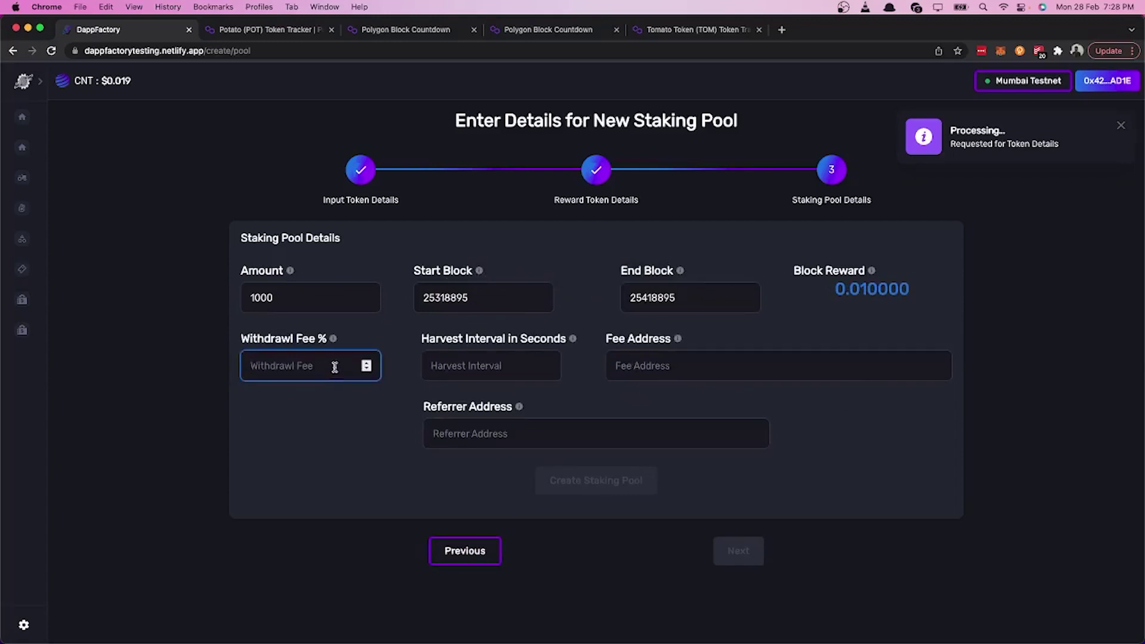
type("0")
left_click(480, 378)
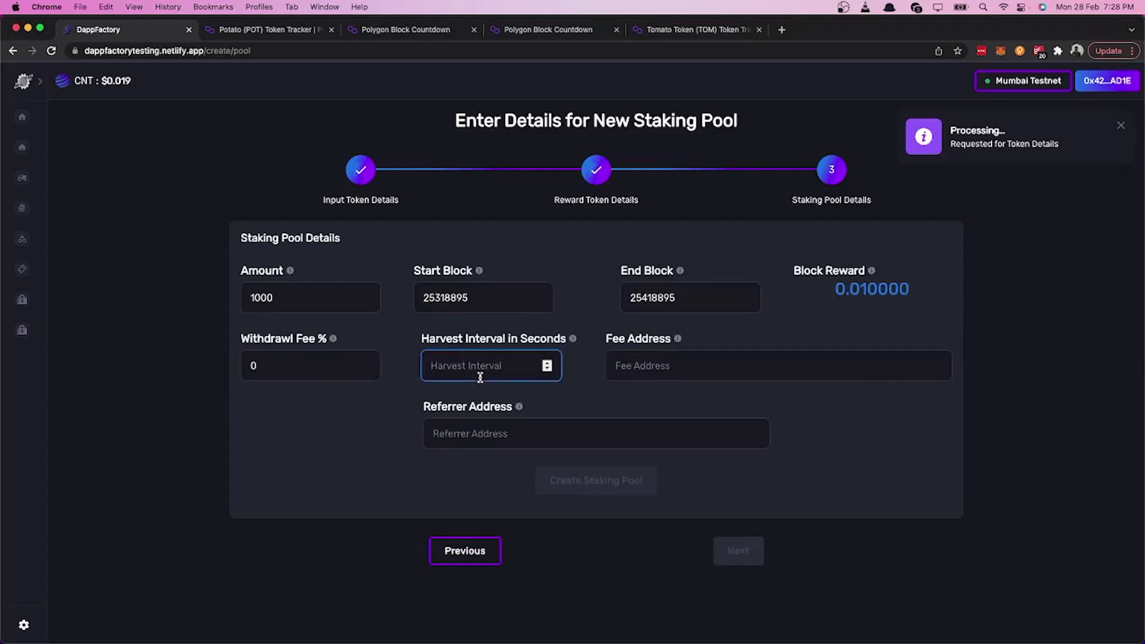
type("84600")
Step: Use the wallet address as fee and referrer address and submit the pool for review
left_click(776, 365)
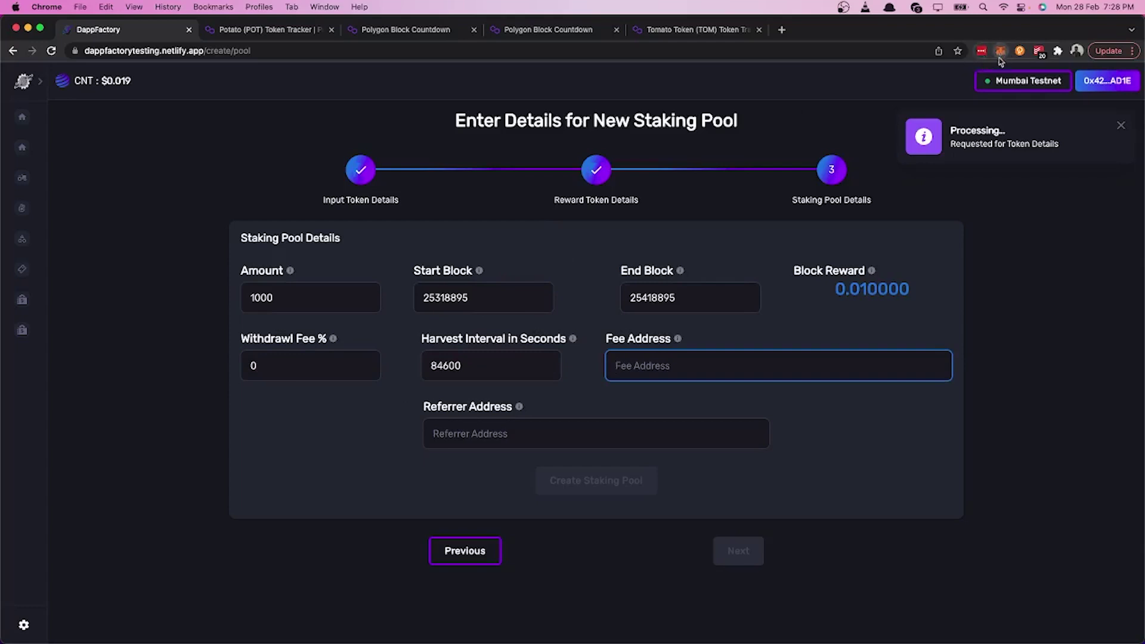
left_click(1002, 52)
left_click(663, 365)
type("0x4274A49FBeB724D75b8ba7bfC55FC8495A15AD1E")
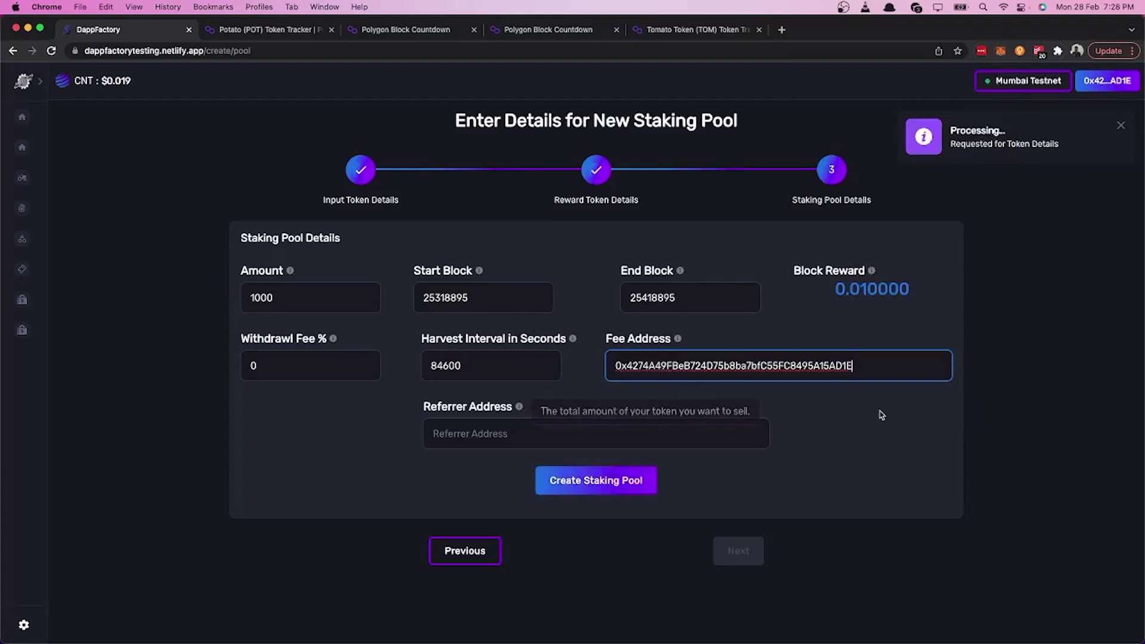
left_click(810, 416)
left_click(685, 431)
type("0x4274A49FBeB724D75b8ba7bfC55FC8495A15AD1E")
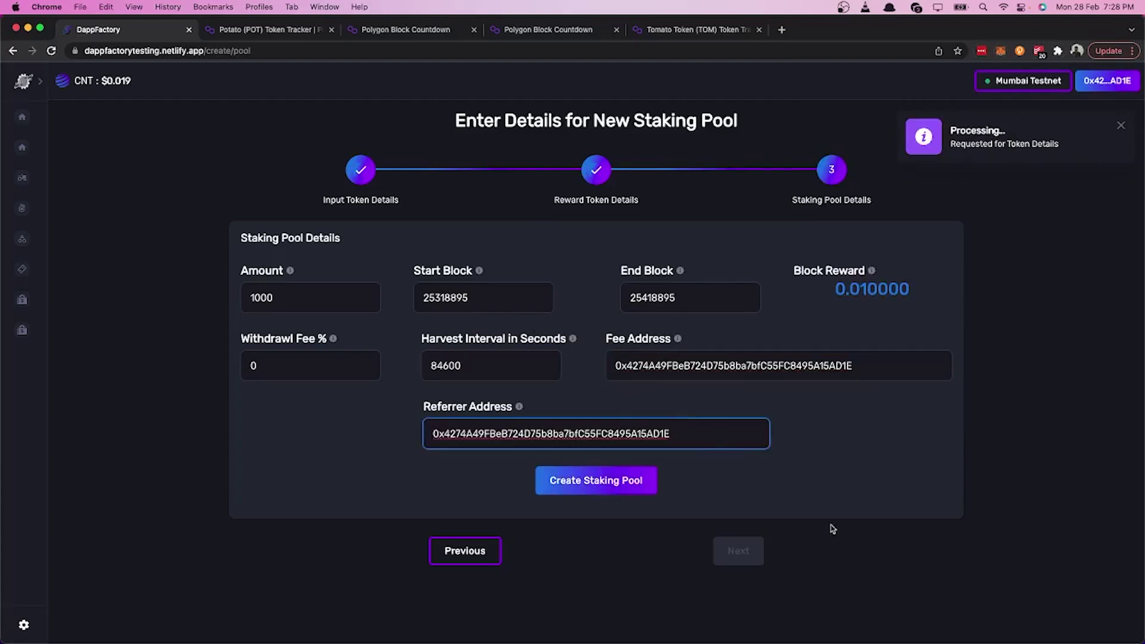
left_click(639, 489)
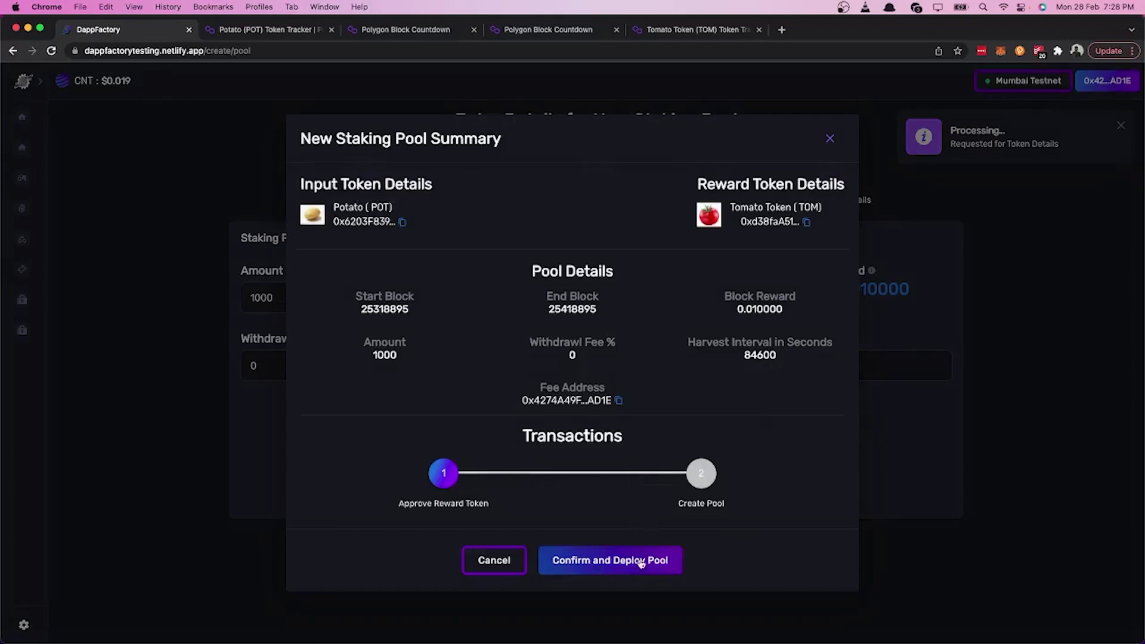
Step: Deploy the pool and approve TOM reward token access in MetaMask with high priority fee
left_click(617, 571)
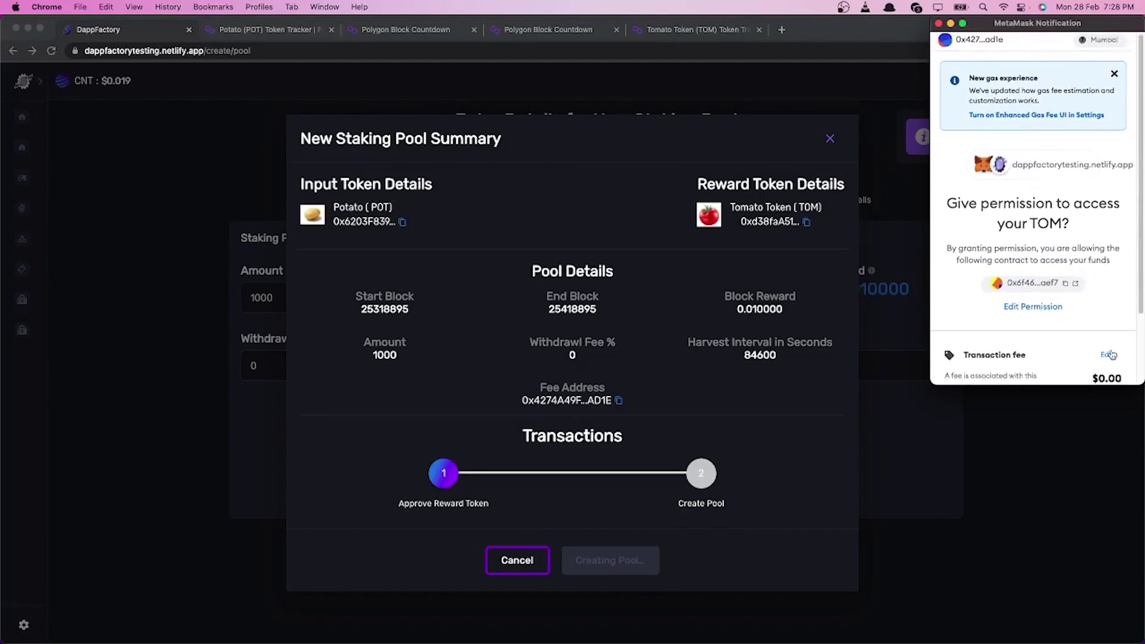
left_click(1107, 357)
left_click(1094, 220)
left_click(1074, 340)
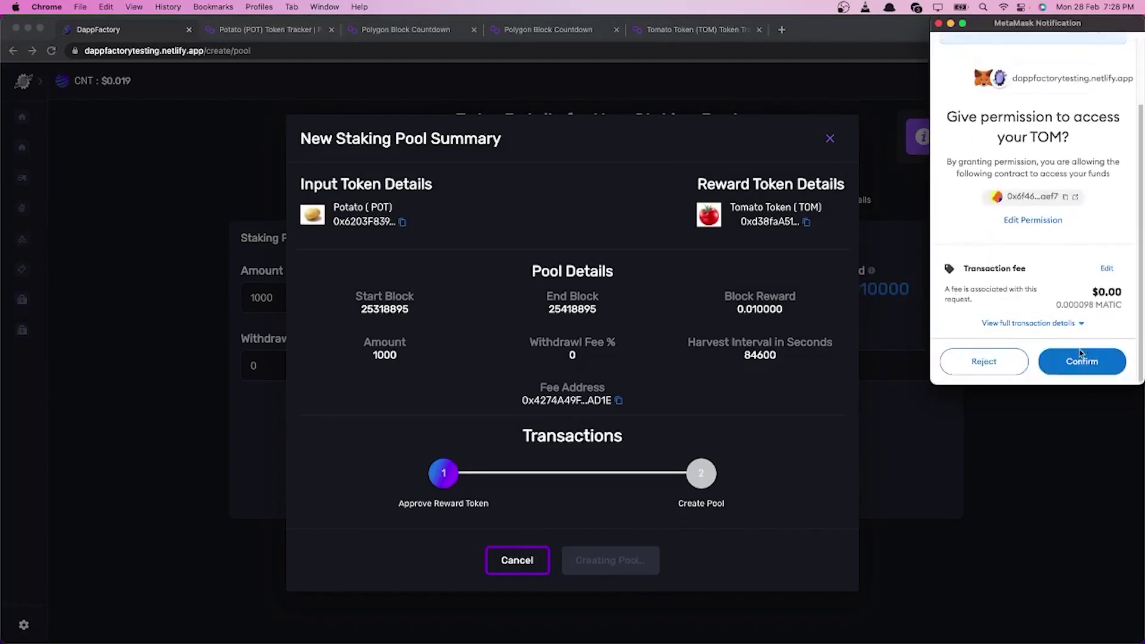
left_click(1082, 363)
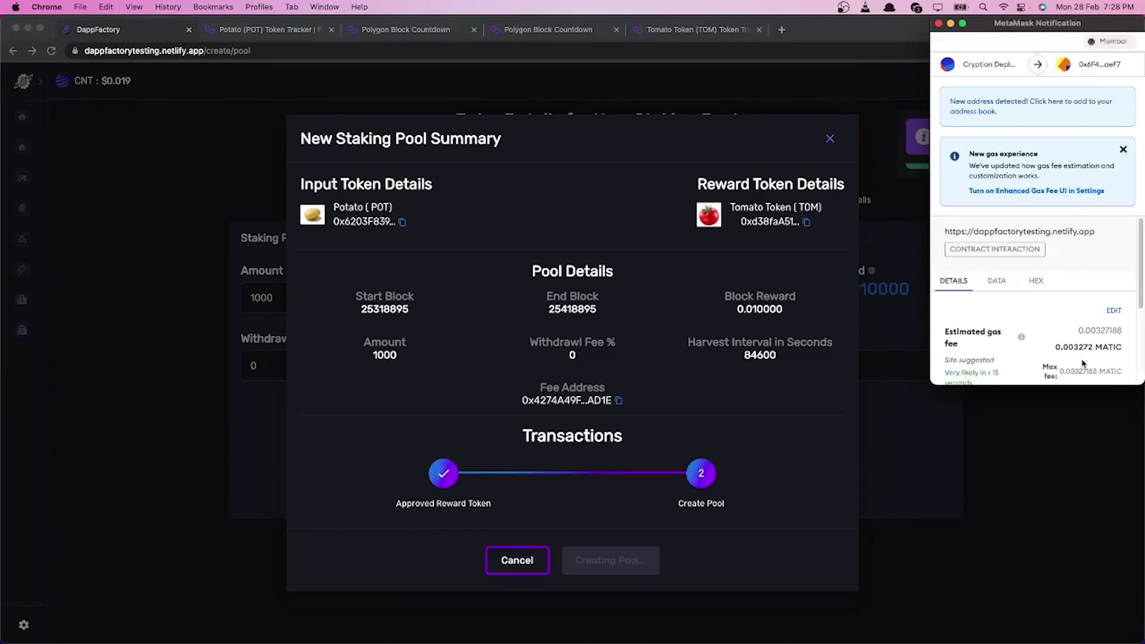
Step: Confirm the pool creation transaction with a high-priority gas fee
left_click(1114, 313)
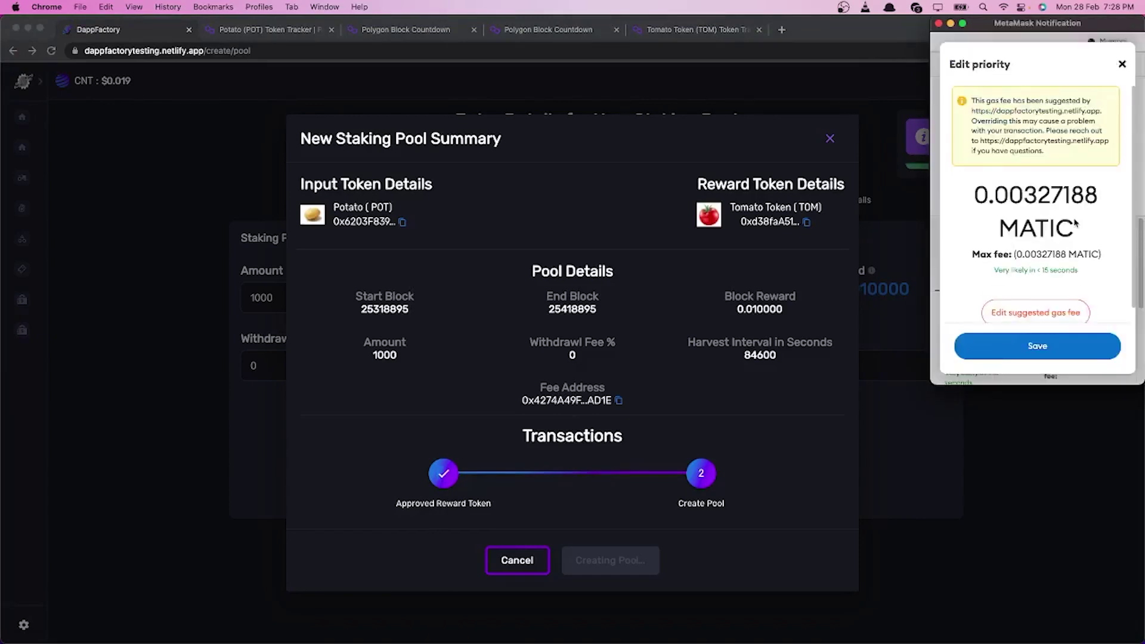
scroll(1041, 295, "down", 1)
left_click(1041, 296)
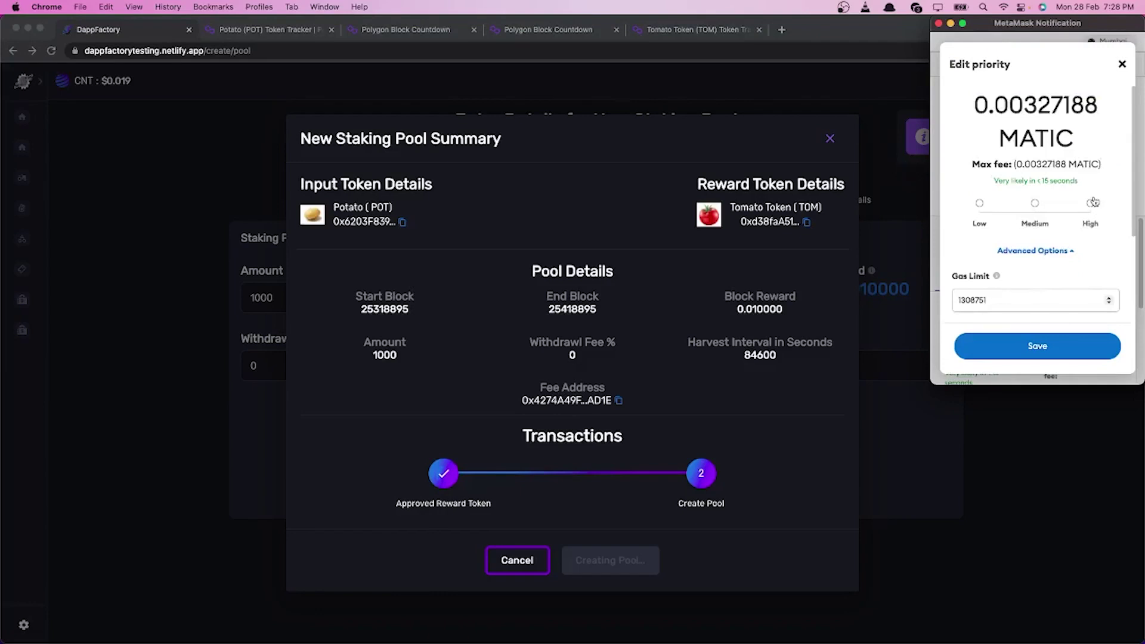
left_click(1090, 203)
left_click(1030, 350)
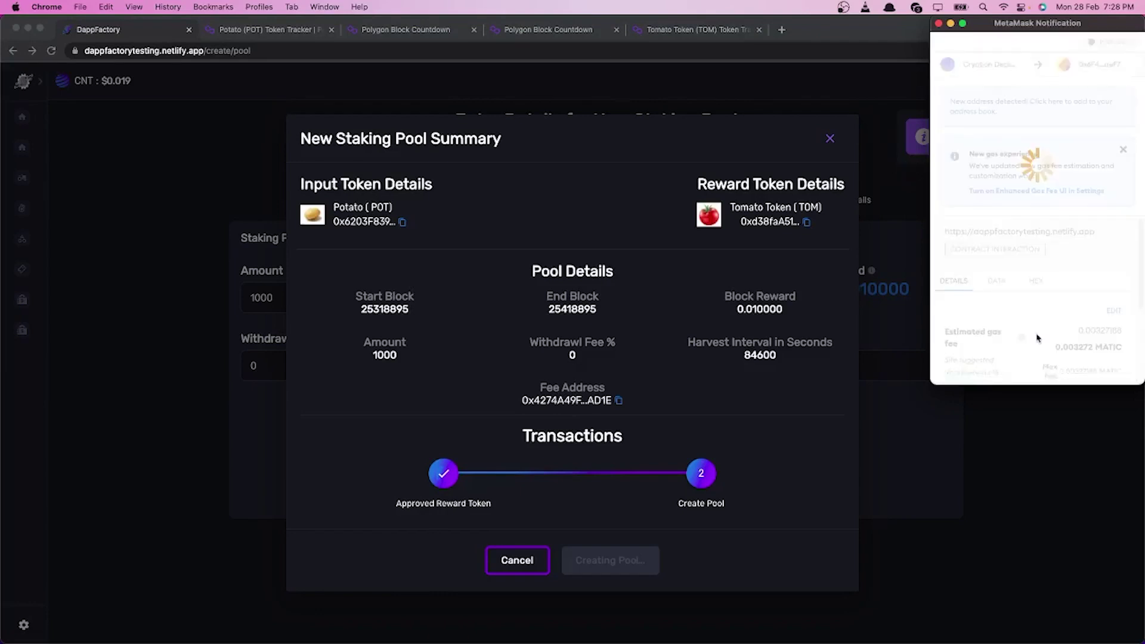
left_click(1099, 358)
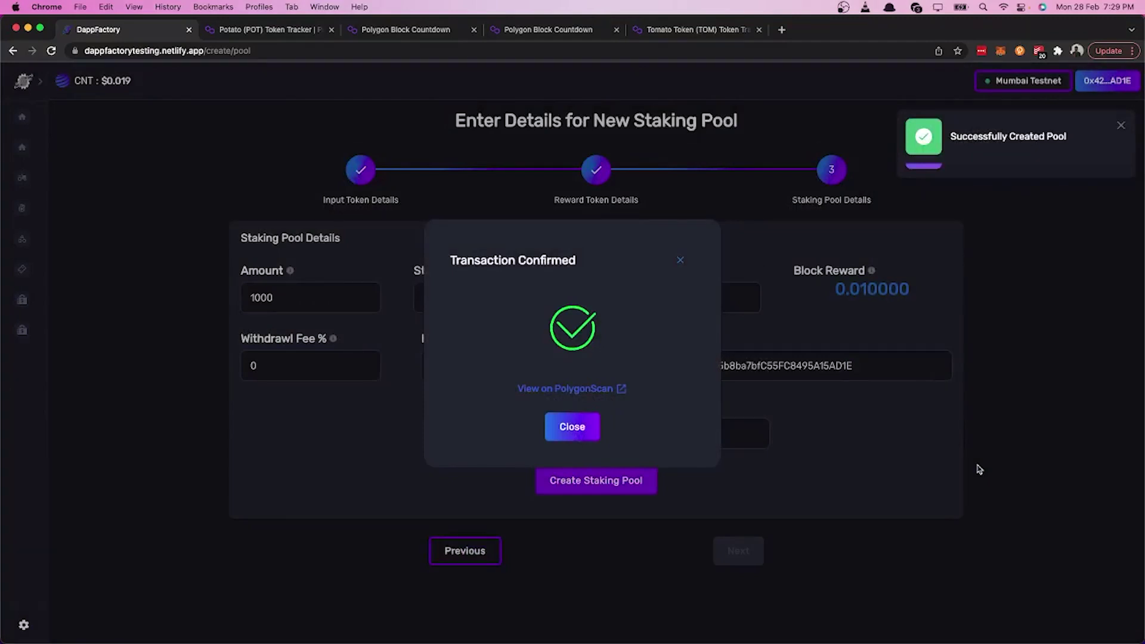
Step: Close the confirmation, return to Staking Pools, and expand the upcoming POT Staking Pool details
left_click(579, 427)
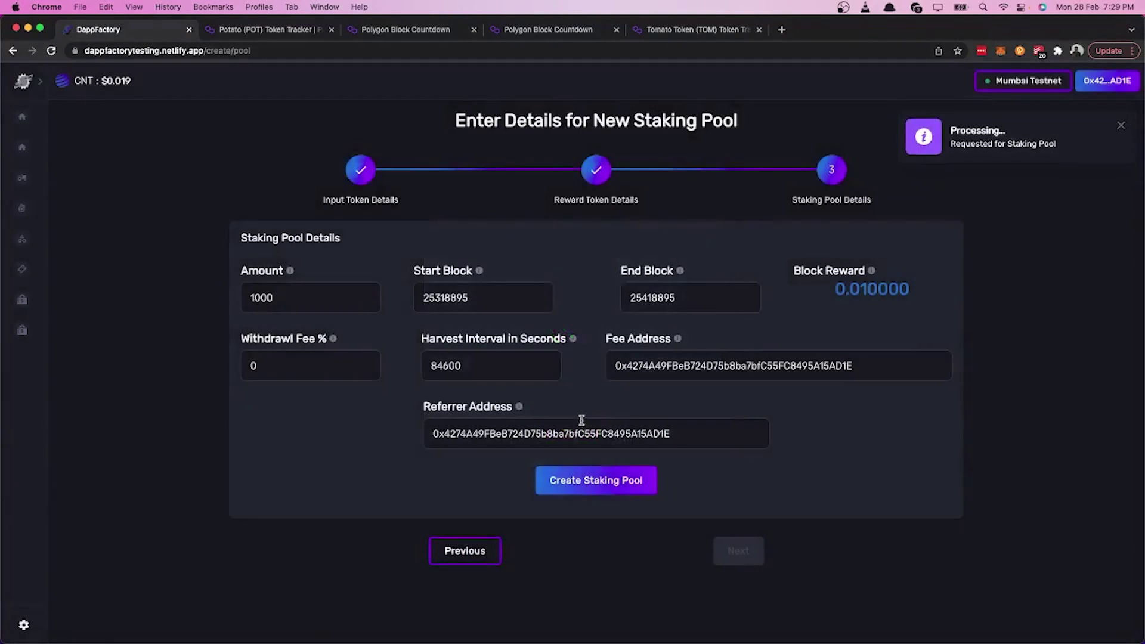
left_click(25, 80)
left_click(52, 213)
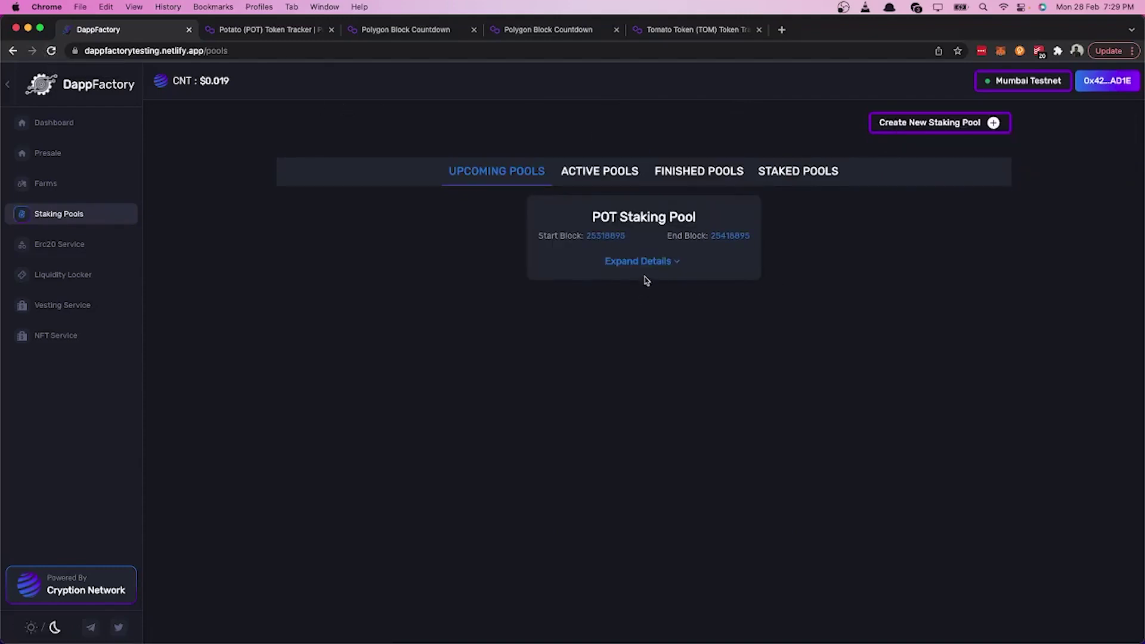
left_click(659, 262)
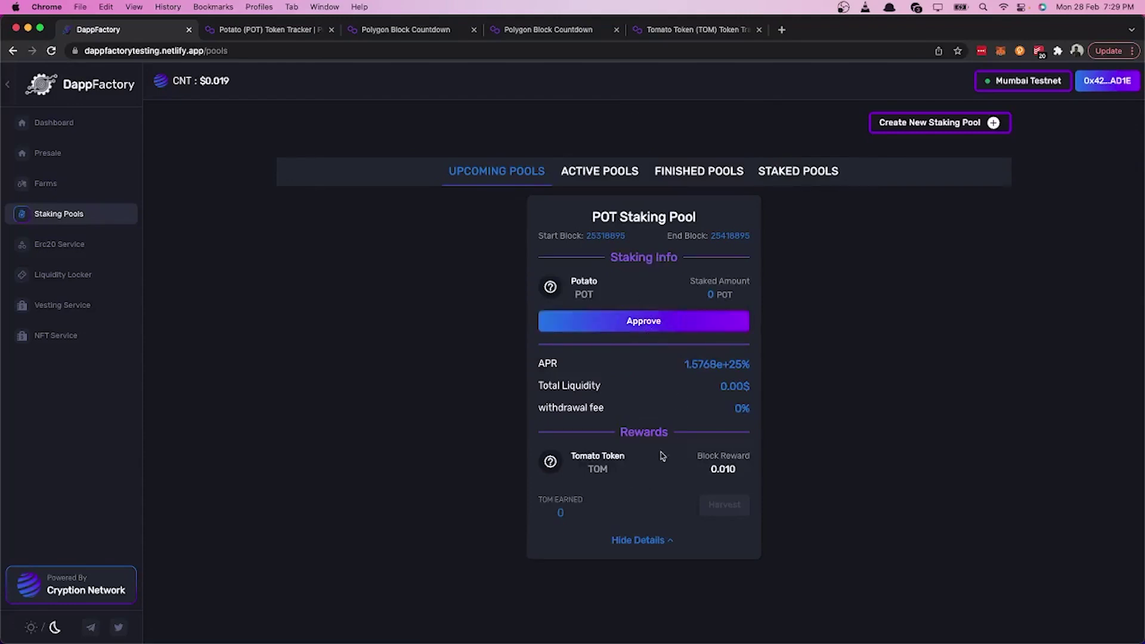
Step: Approve POT spending for the POT Staking Pool in MetaMask with a high-priority fee
left_click(646, 328)
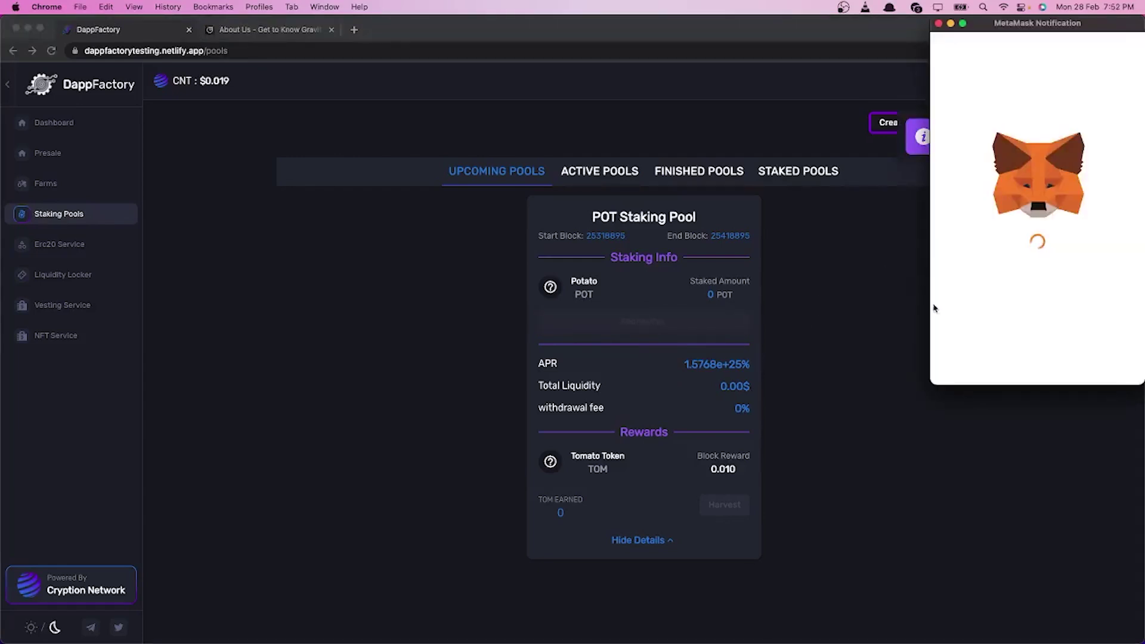
left_click(1107, 356)
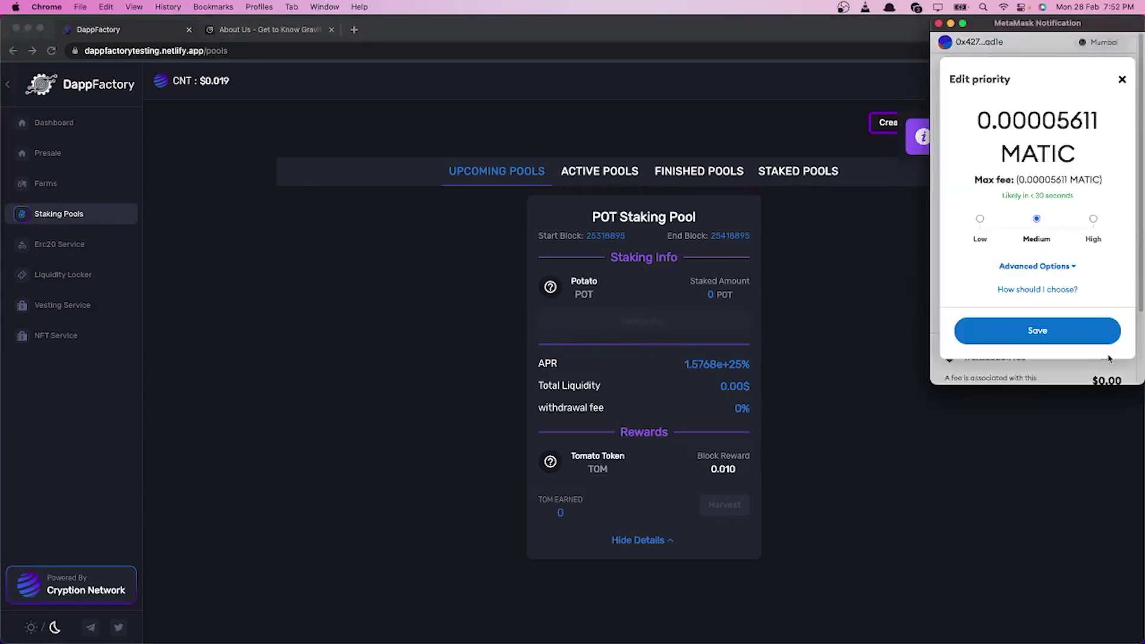
left_click(1095, 220)
left_click(1083, 331)
scroll(1078, 358, "down", 3)
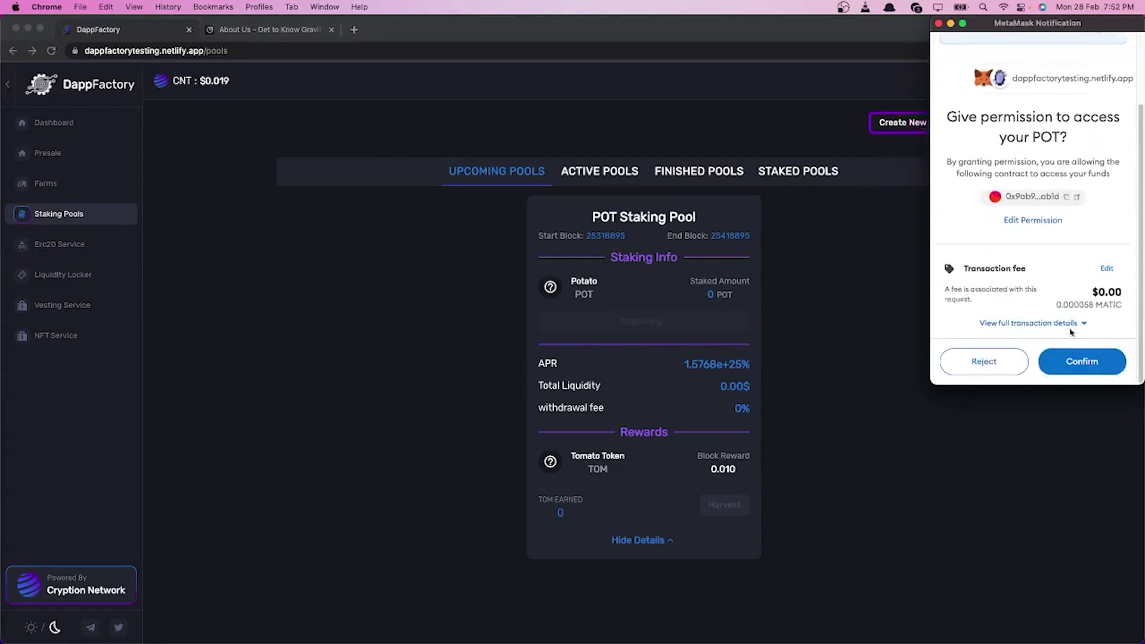
left_click(1079, 360)
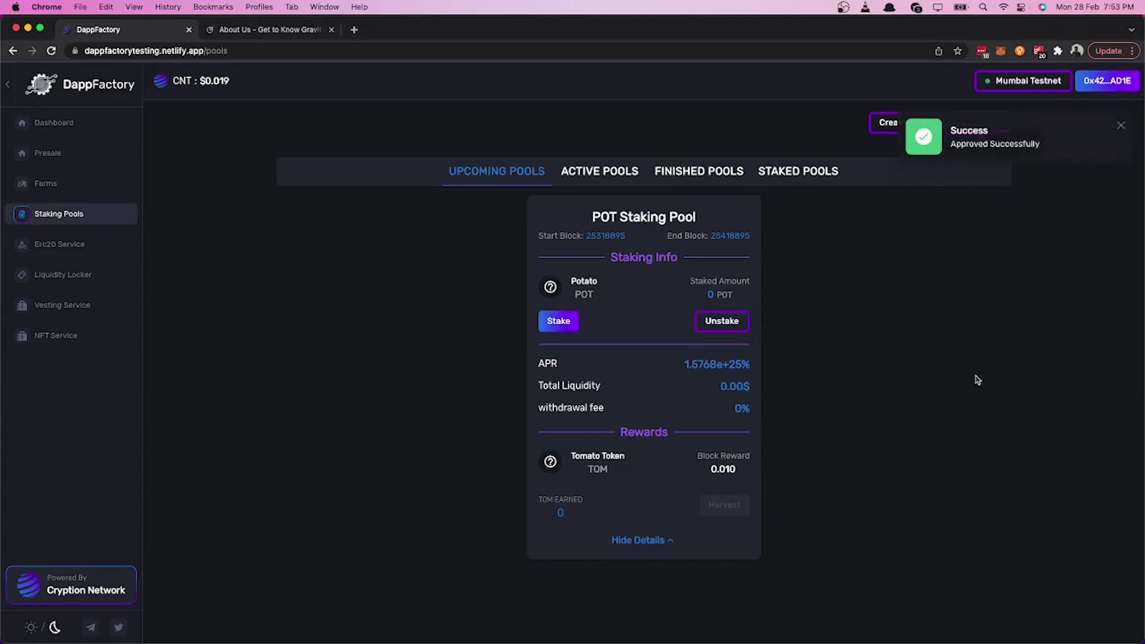
Step: Stake 500 POT in the POT Staking Pool and confirm it in MetaMask
left_click(559, 322)
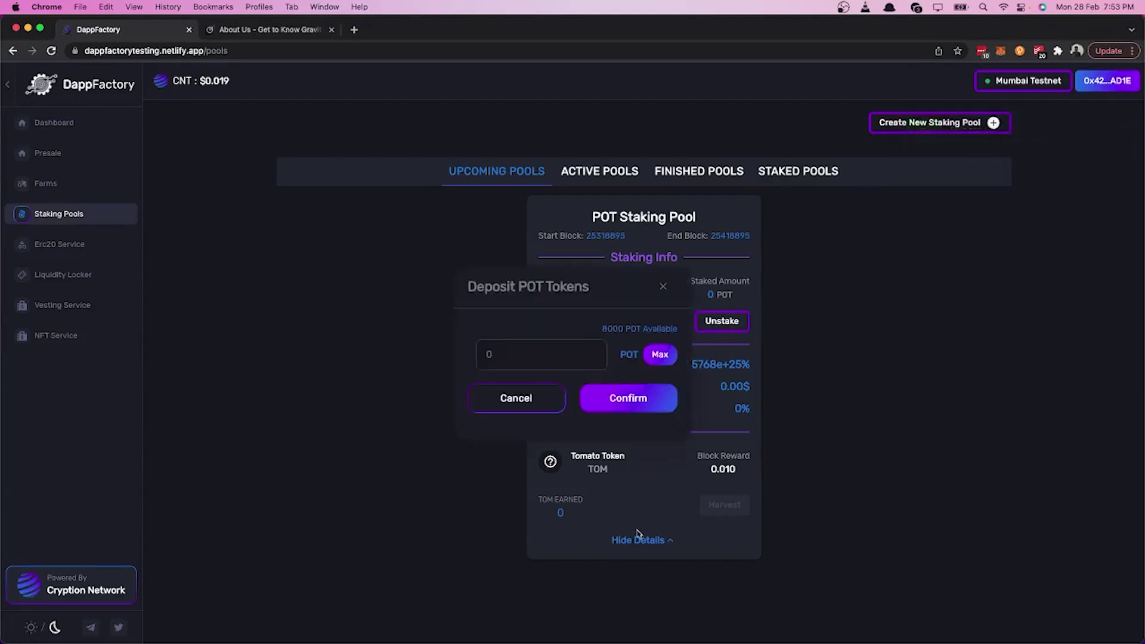
left_click(562, 356)
type("500")
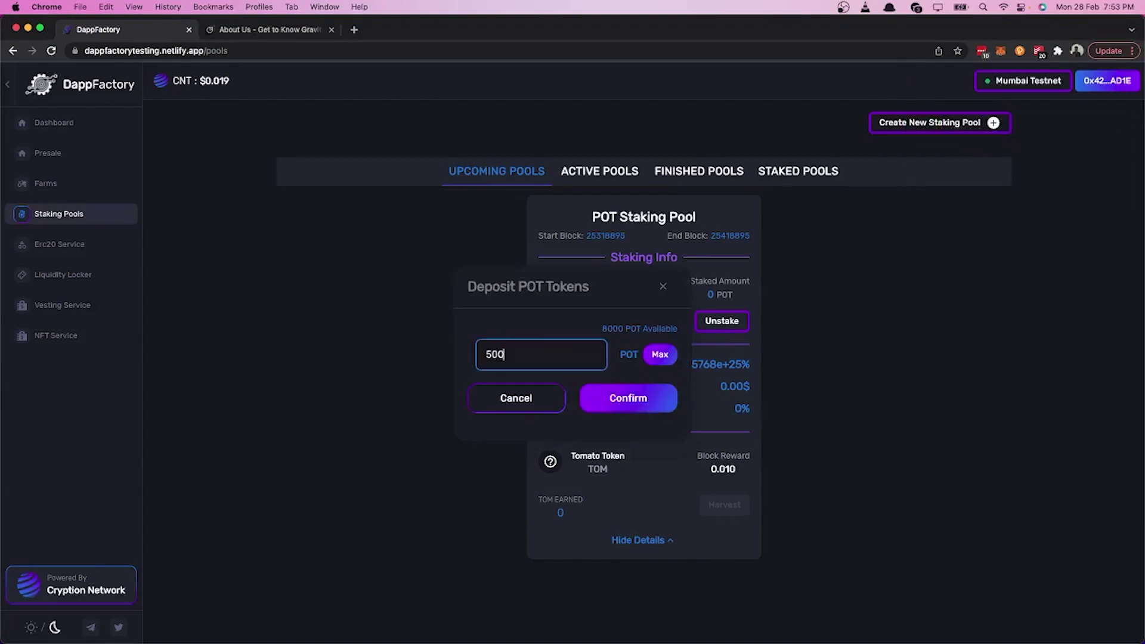
left_click(628, 408)
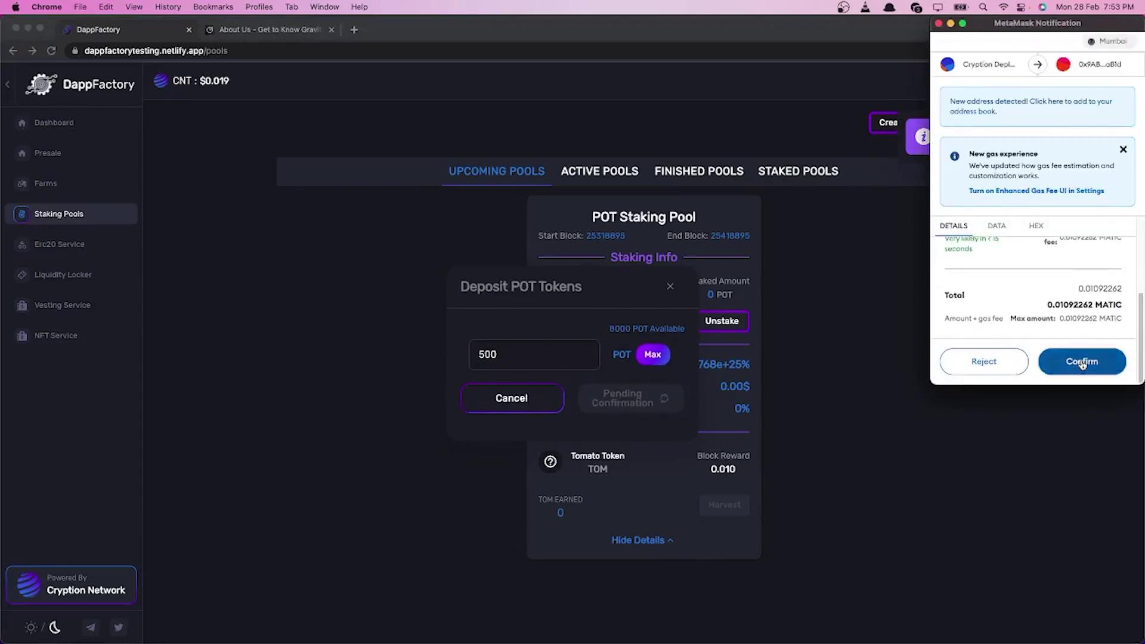
left_click(1084, 360)
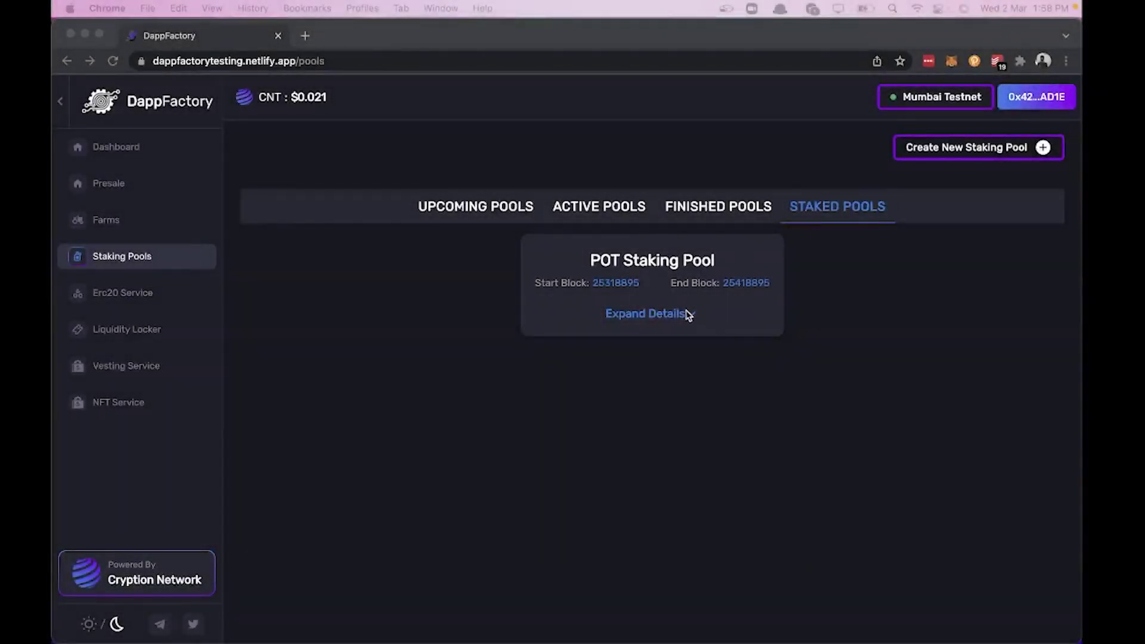
Step: Expand the staked POT pool's details and request a harvest of the 251.72 TOM earned
left_click(687, 314)
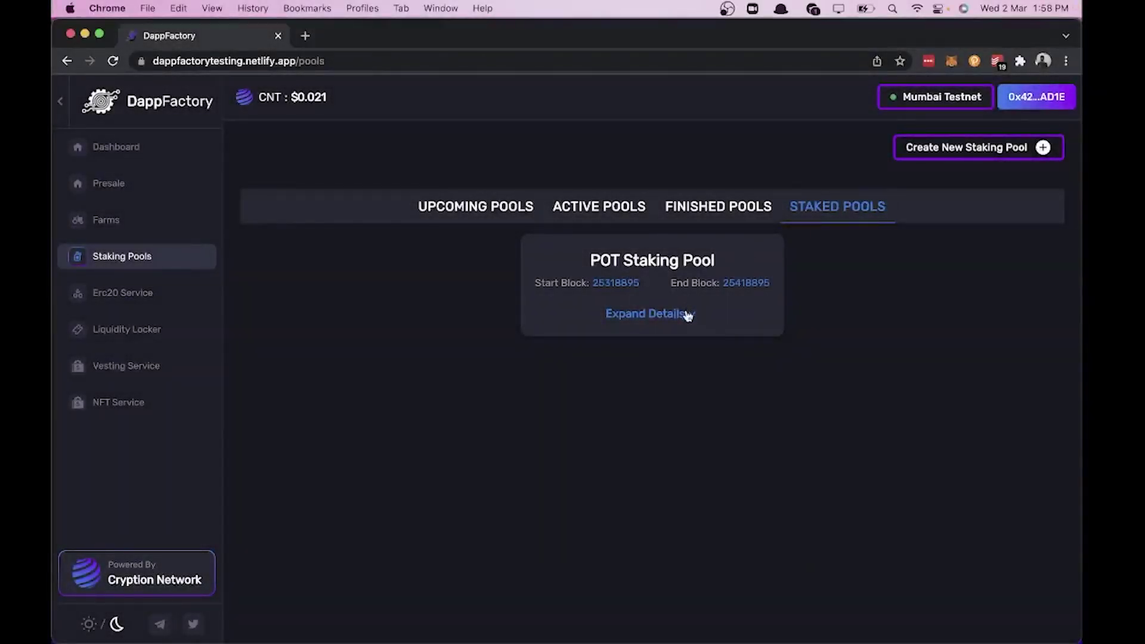
left_click(687, 316)
scroll(687, 343, "down", 1)
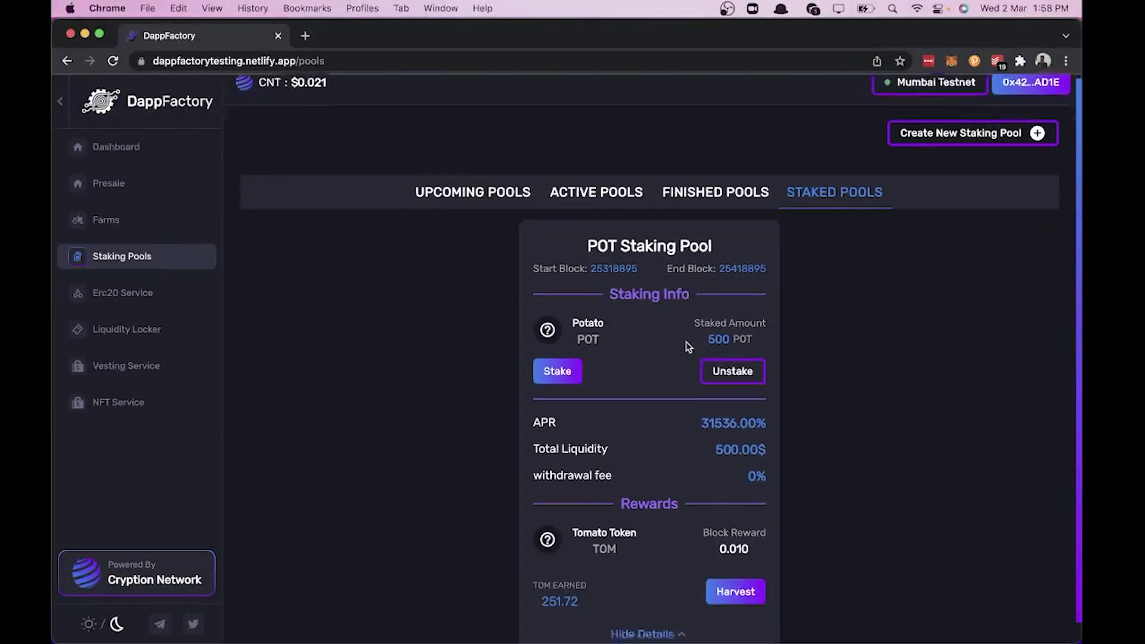
scroll(689, 346, "up", 1)
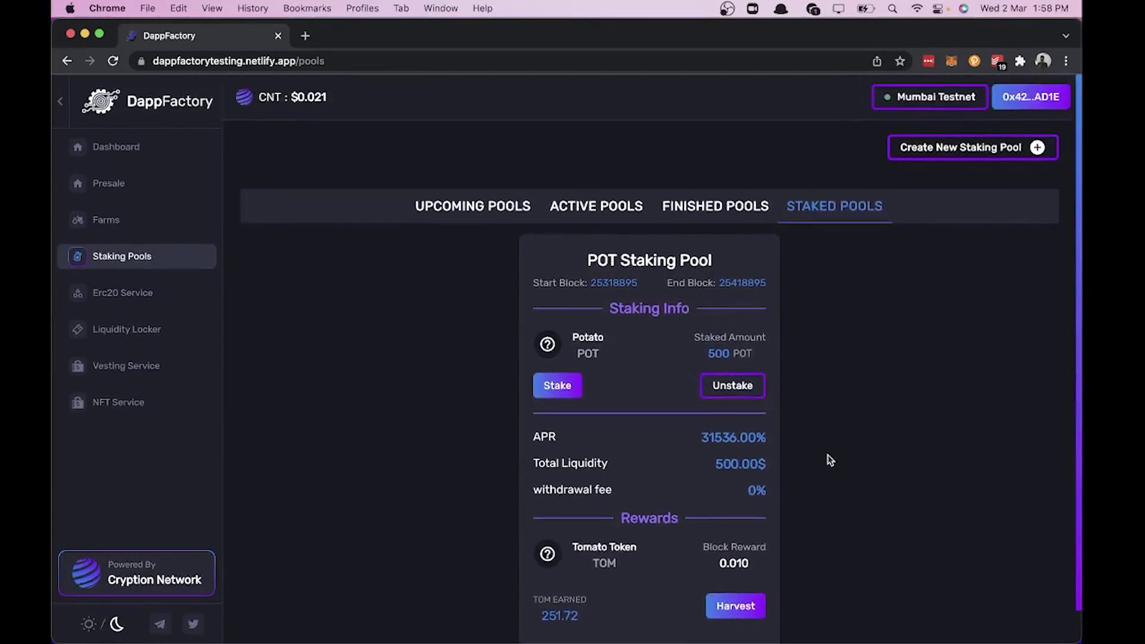
scroll(830, 460, "down", 1)
scroll(831, 460, "up", 1)
left_click(747, 602)
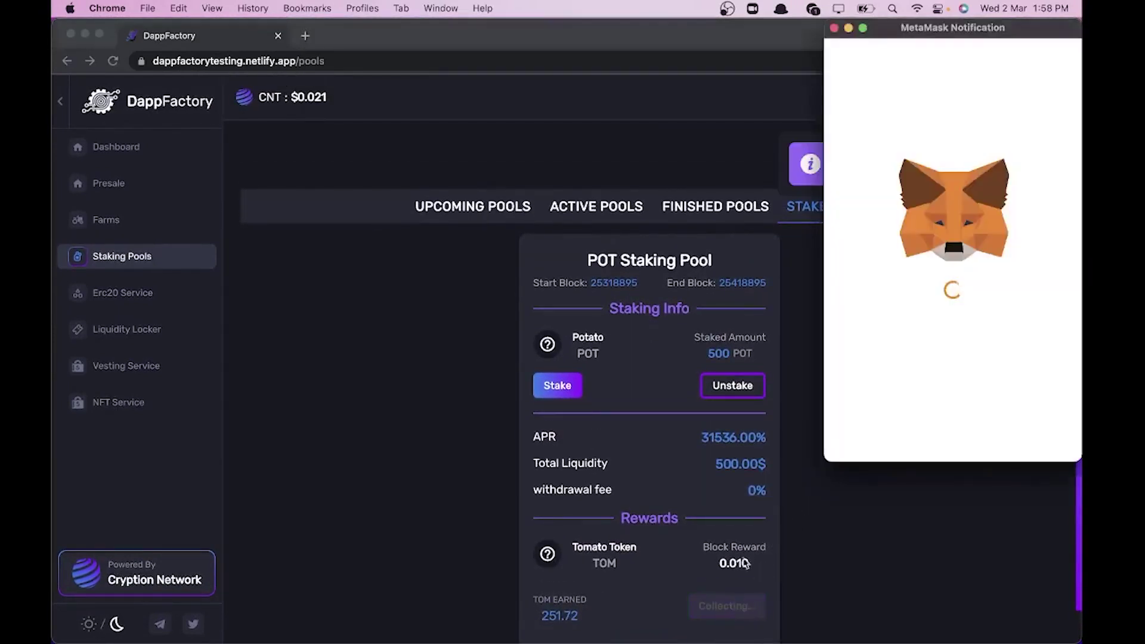
scroll(969, 369, "down", 2)
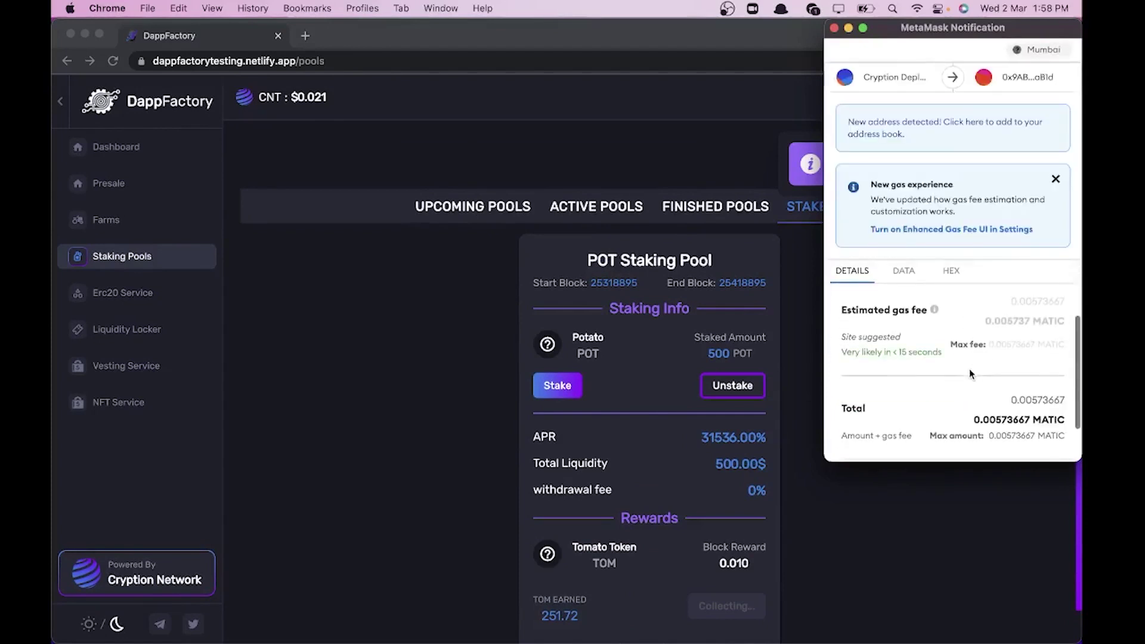
scroll(969, 369, "up", 2)
Step: Set a high-priority gas fee in MetaMask and confirm the harvest transaction
left_click(1054, 369)
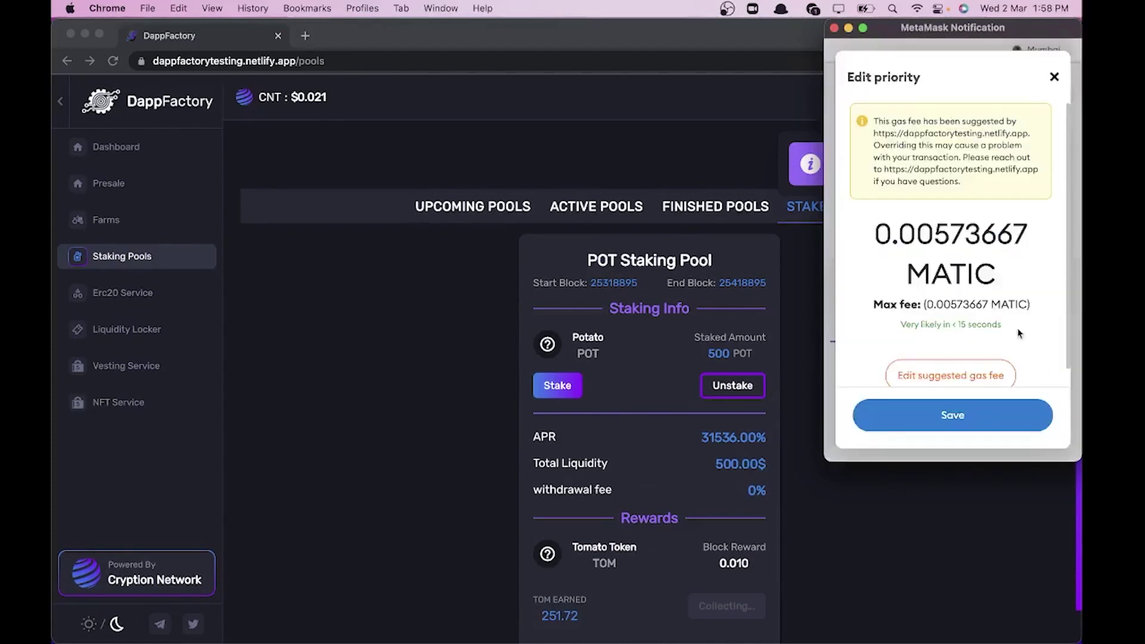
scroll(1008, 325, "down", 1)
left_click(969, 357)
left_click(1018, 245)
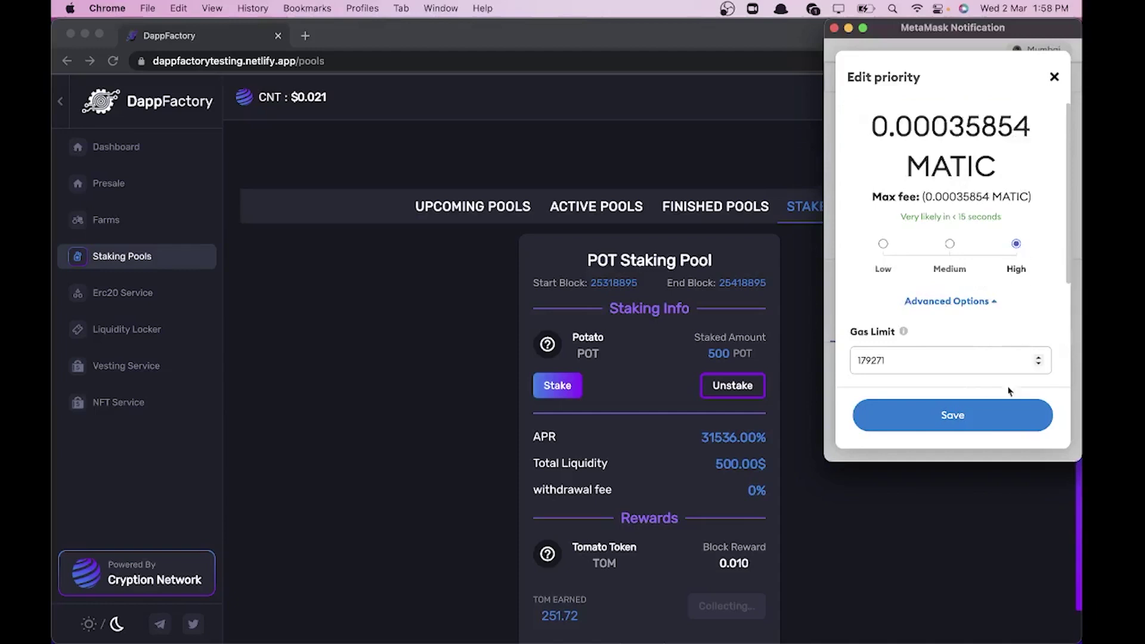
left_click(987, 417)
scroll(987, 429, "down", 2)
left_click(1026, 434)
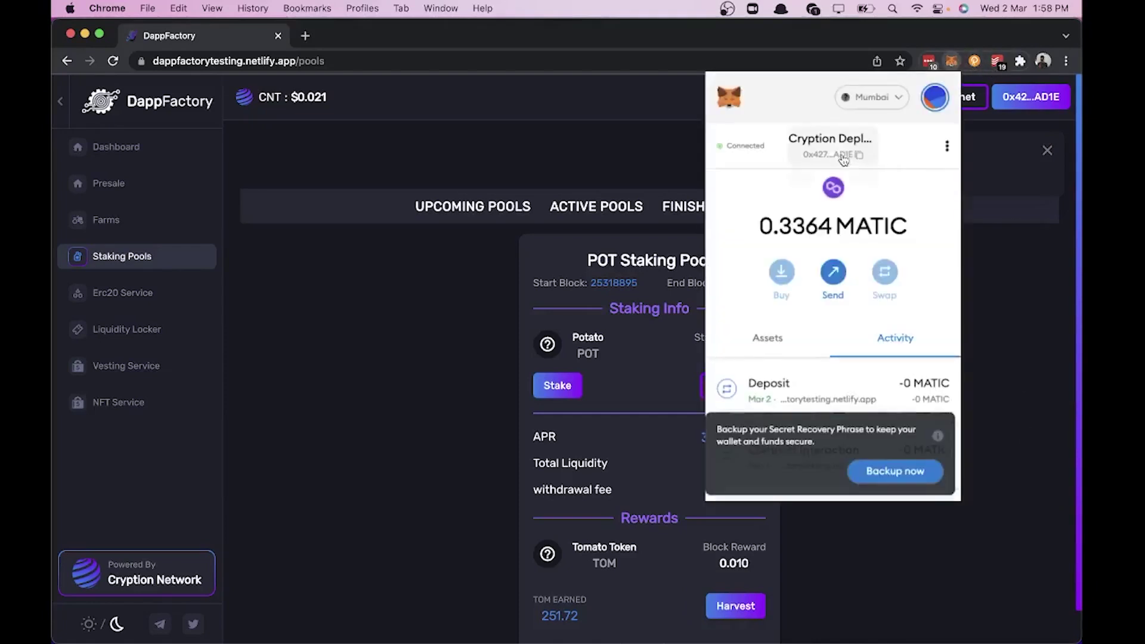
Step: Confirm the 251.82 TOM harvest transfer on PolygonScan, then return to the POT Staking Pool showing 0.2 TOM earned
left_click(829, 384)
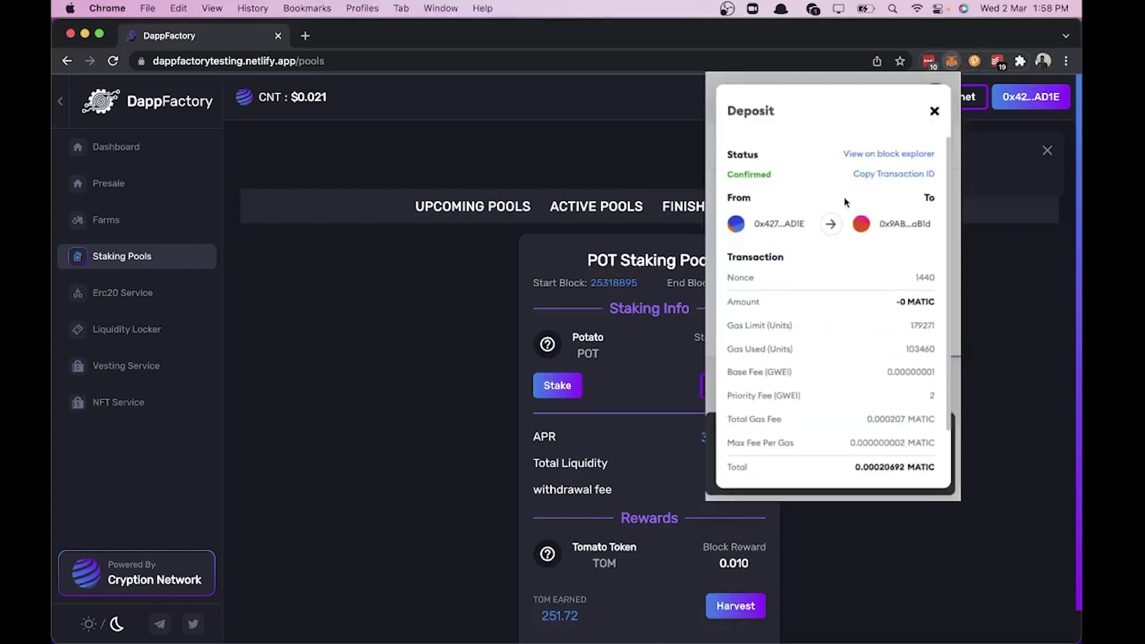
left_click(871, 155)
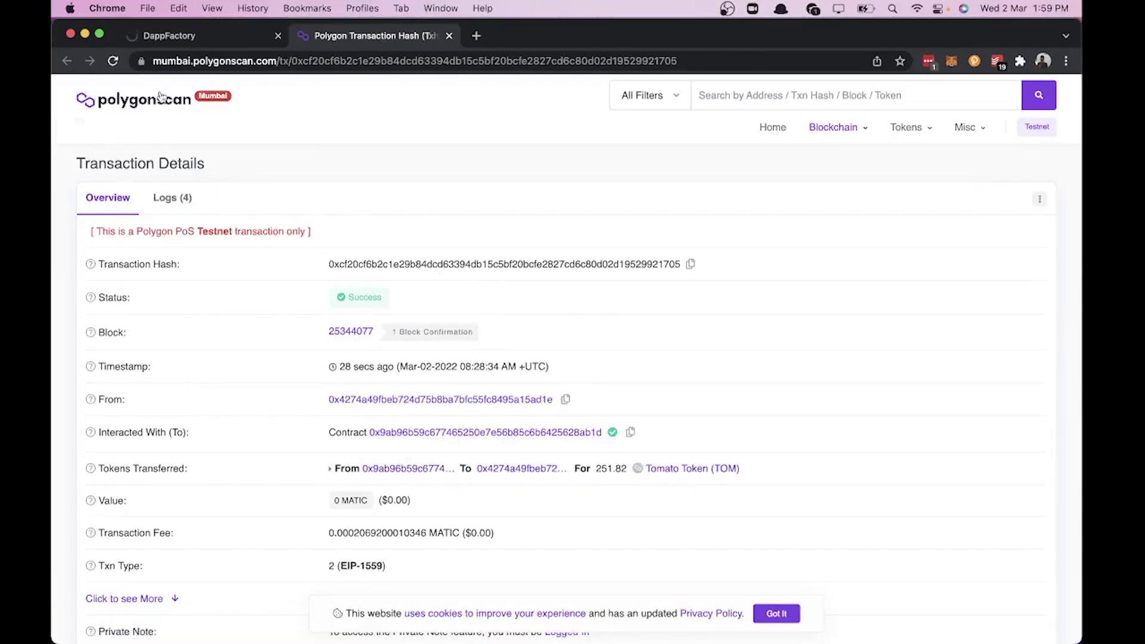
left_click(156, 35)
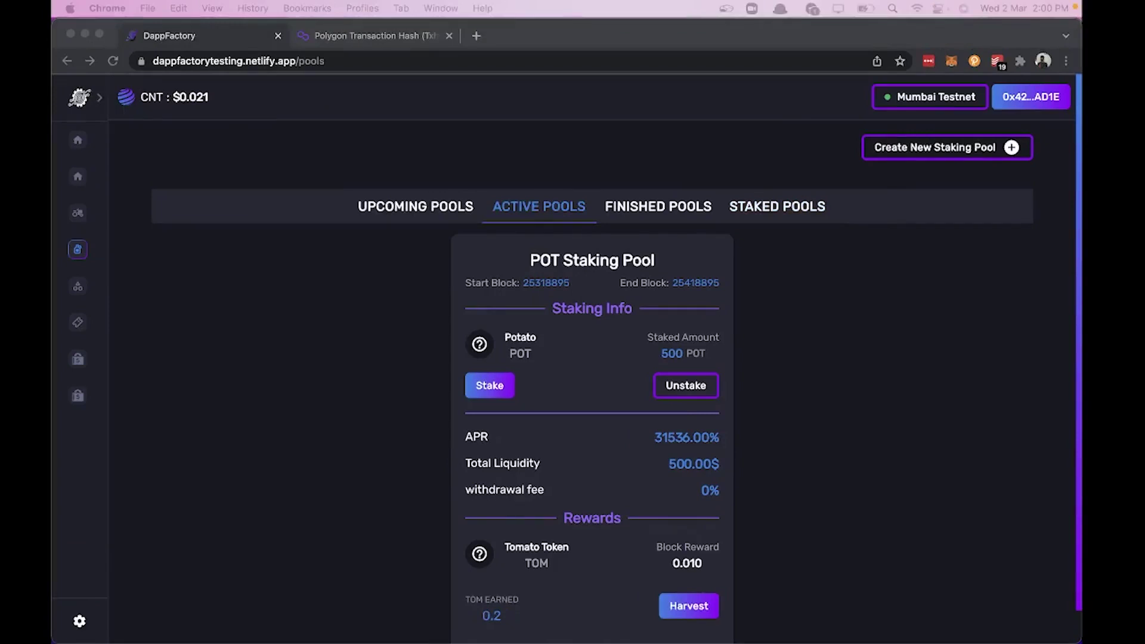